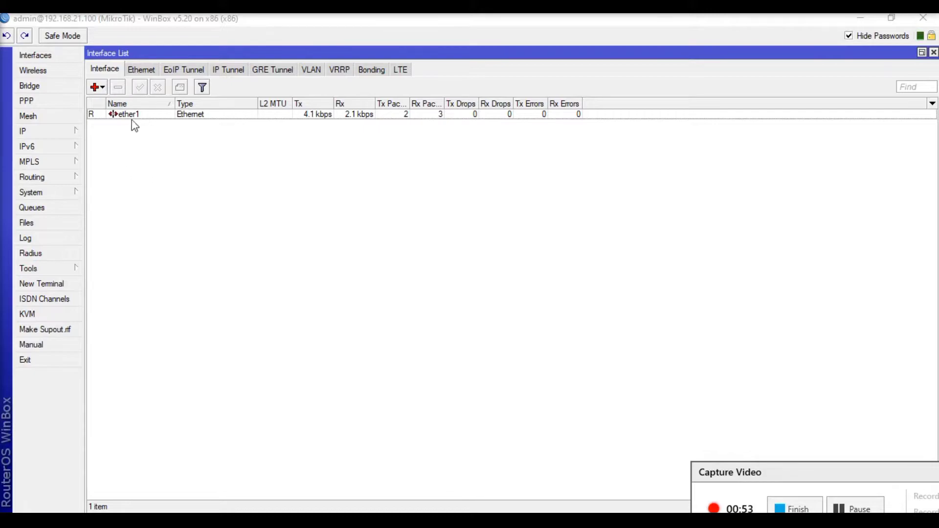
# - Examine the router's Ethernet, EoIP Tunnel, IP Tunnel, GRE Tunnel, VLAN, VRRP, Bonding and LTE interface lists
pyautogui.click(140, 70)
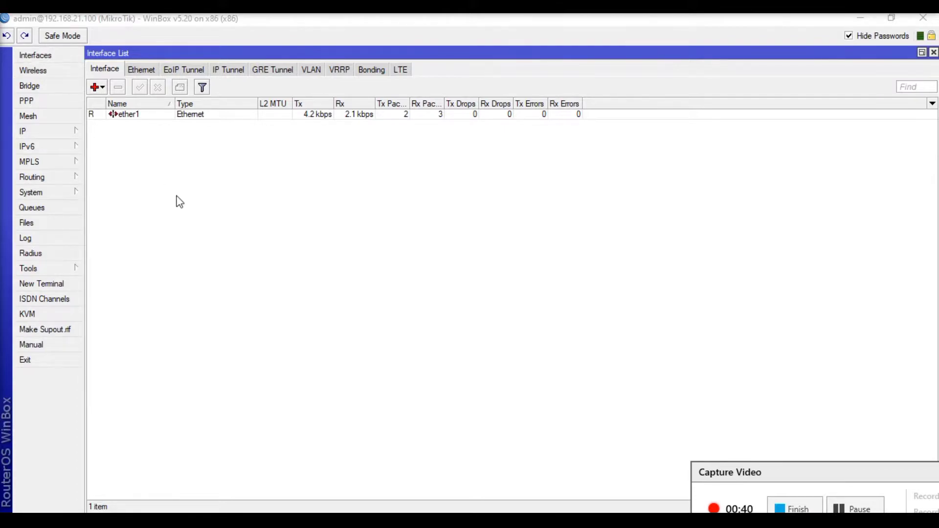
pyautogui.click(53, 59)
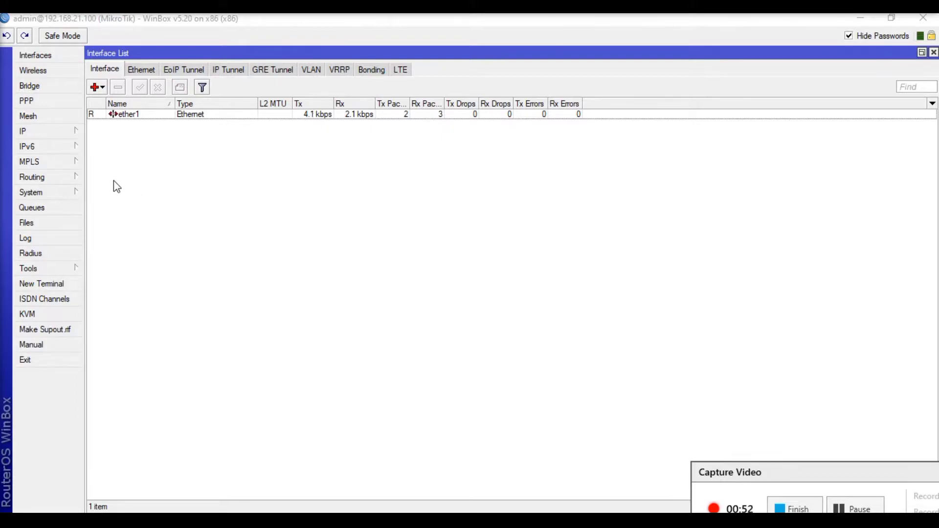
pyautogui.click(138, 70)
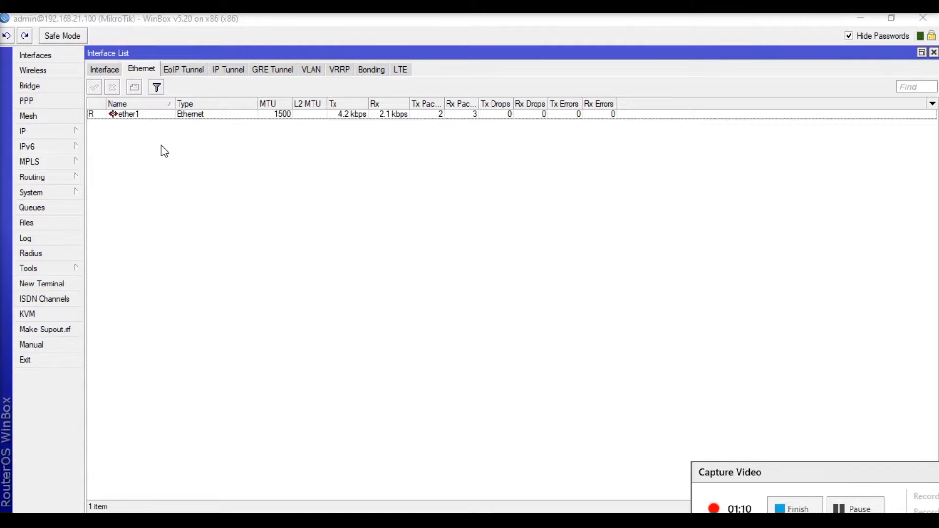
pyautogui.click(190, 71)
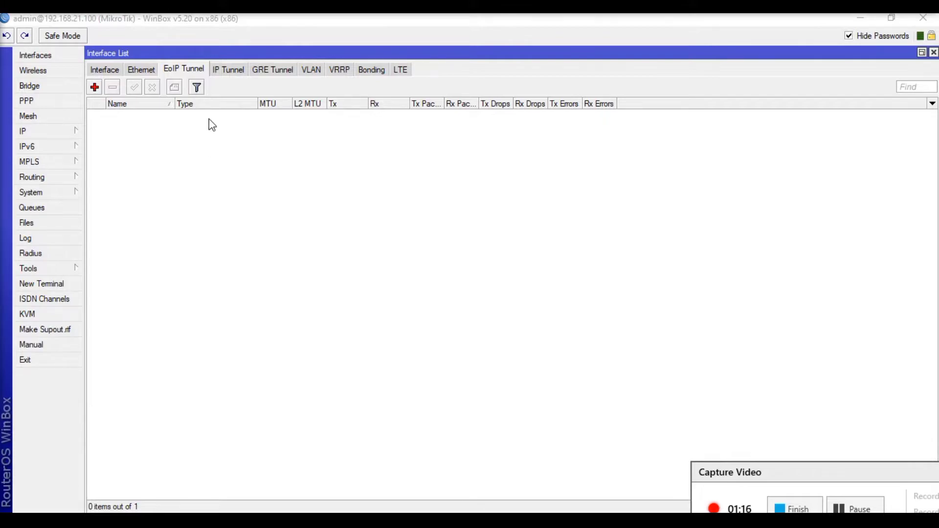
pyautogui.click(223, 73)
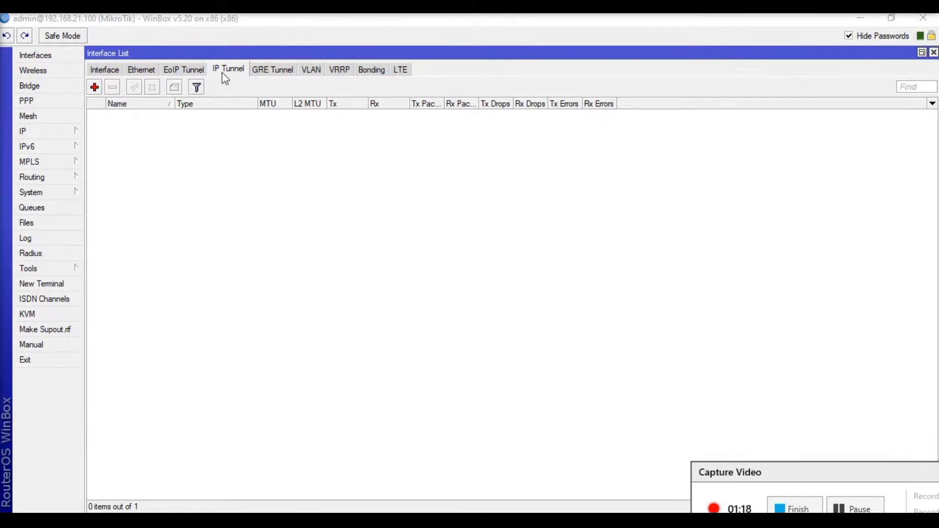
pyautogui.click(272, 73)
pyautogui.click(309, 74)
pyautogui.click(333, 74)
pyautogui.click(363, 75)
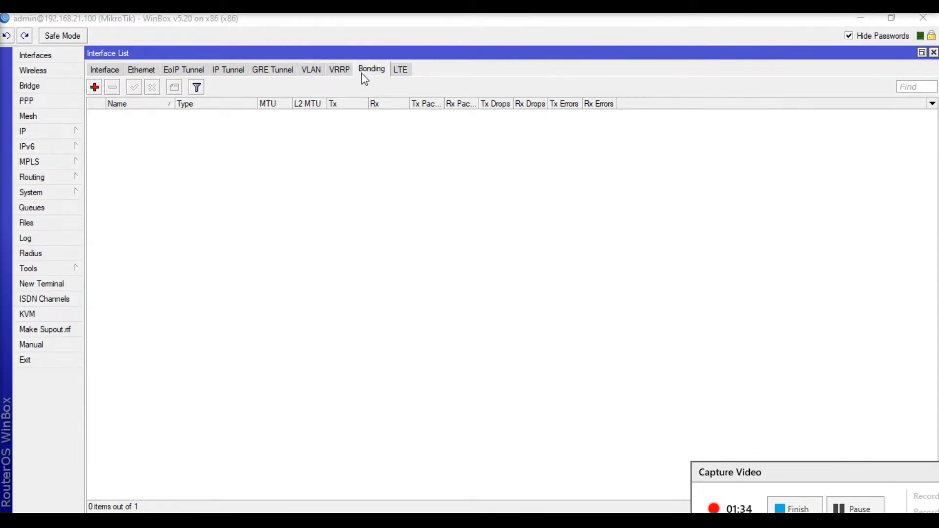
pyautogui.click(398, 73)
pyautogui.click(103, 73)
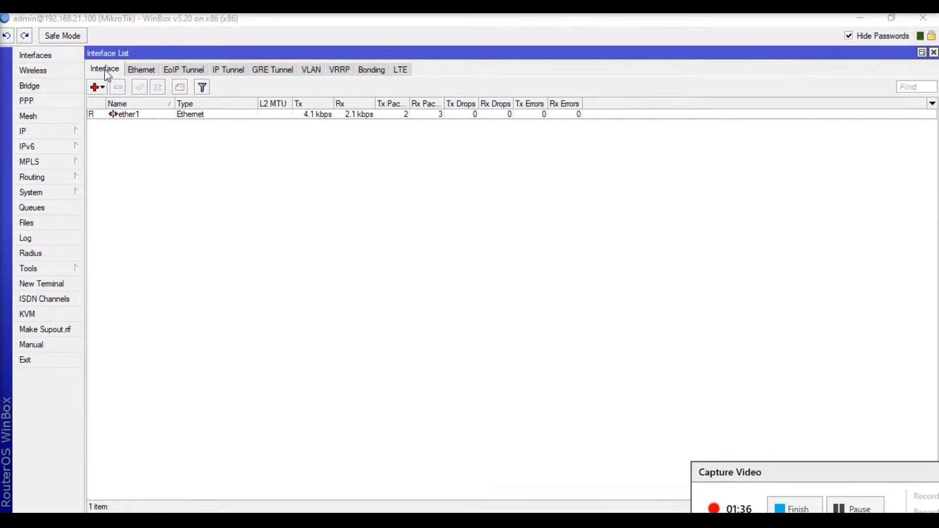
# - Compare the Ethernet interface list with the general list of all interfaces
pyautogui.click(133, 74)
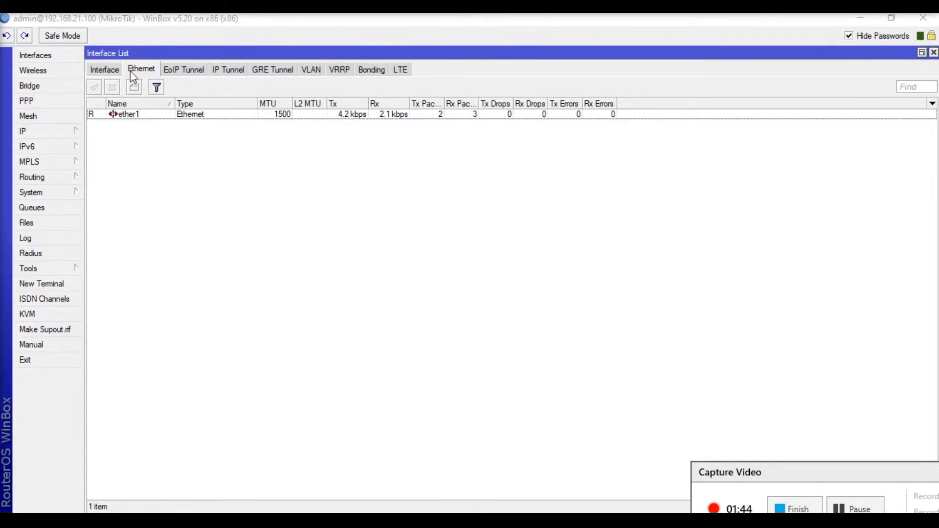
pyautogui.click(111, 71)
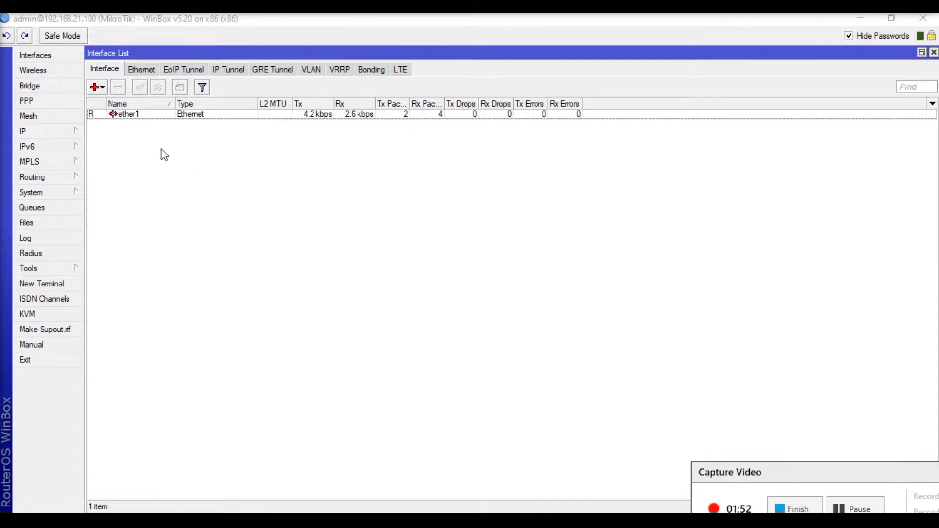
pyautogui.click(139, 71)
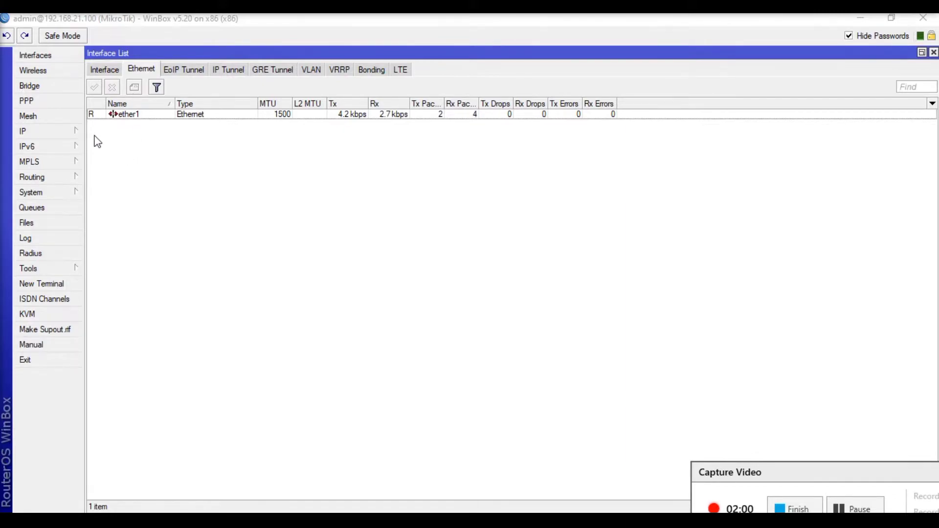
# - Open the PPP settings and shift their window slightly
pyautogui.click(52, 104)
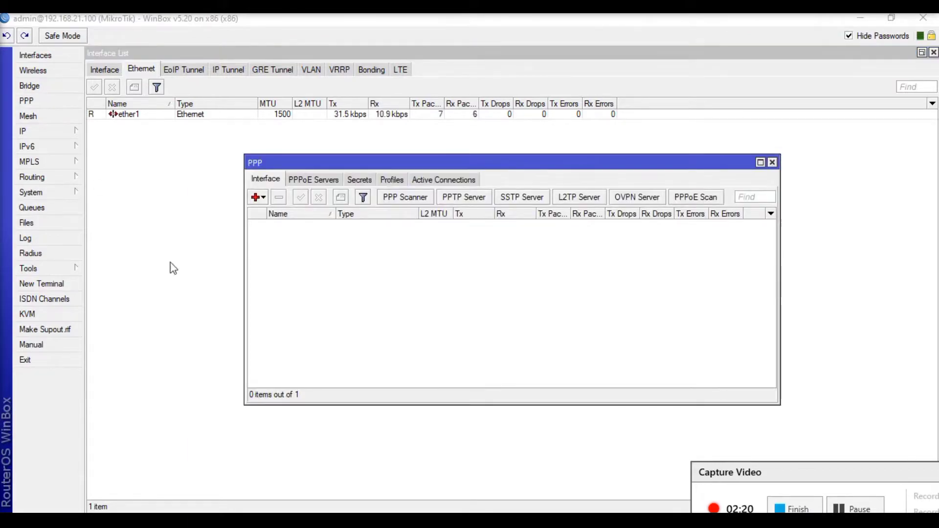
pyautogui.moveTo(322, 163); pyautogui.dragTo(317, 156)
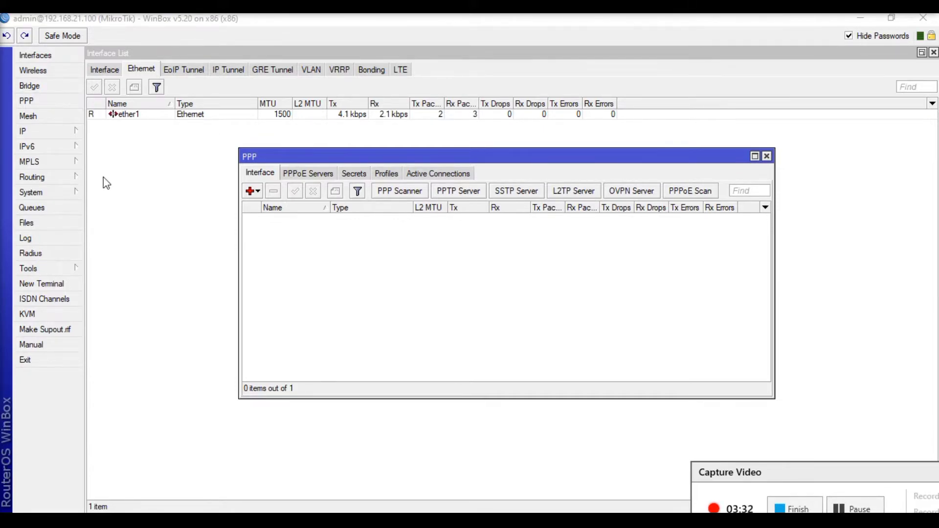
# - Examine the functions available in the IP, Routing, System and Tools groups
pyautogui.click(55, 135)
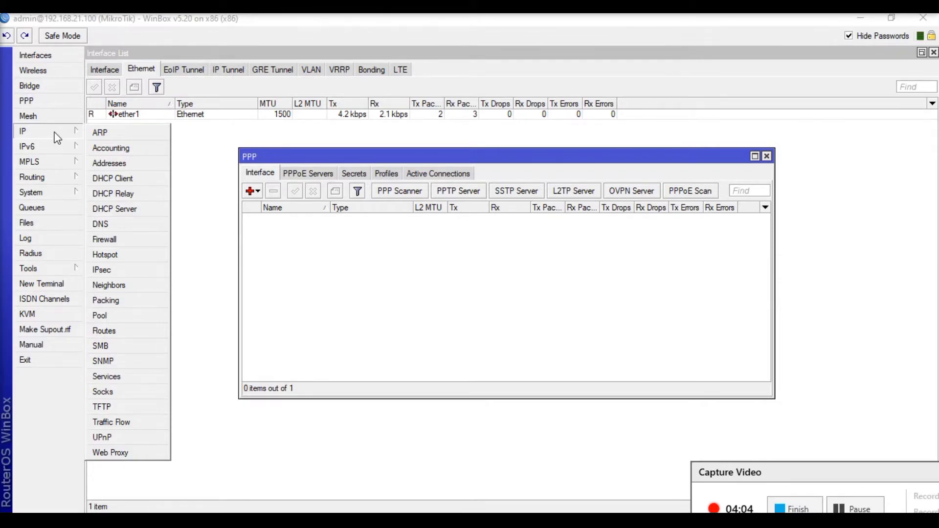
pyautogui.click(27, 179)
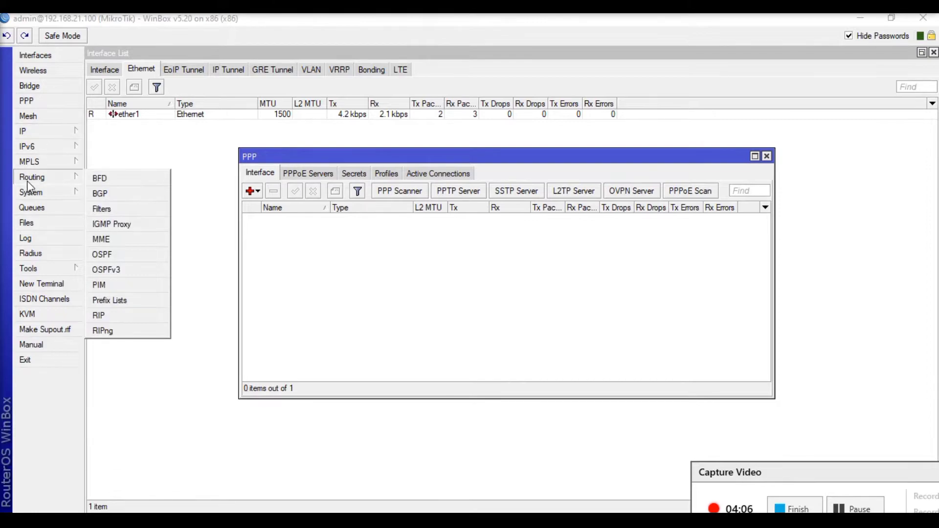
pyautogui.click(31, 193)
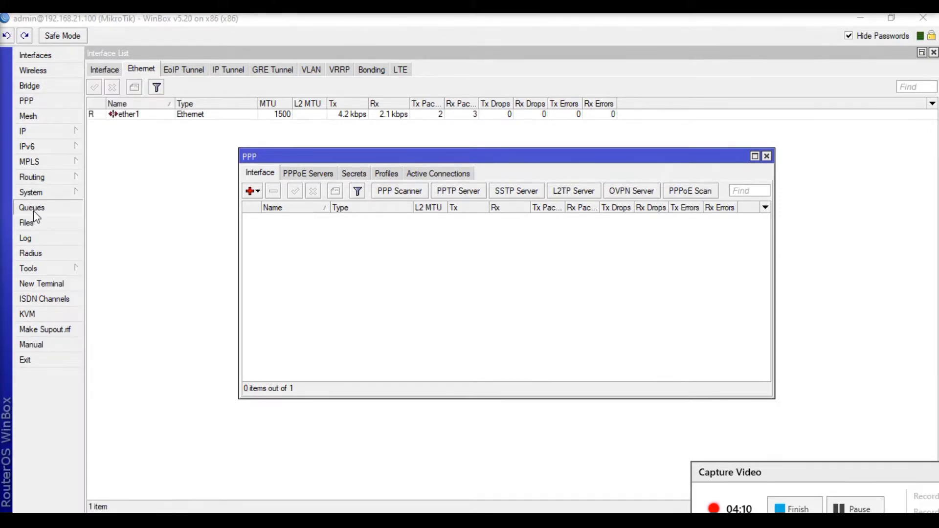
pyautogui.click(52, 176)
pyautogui.click(57, 269)
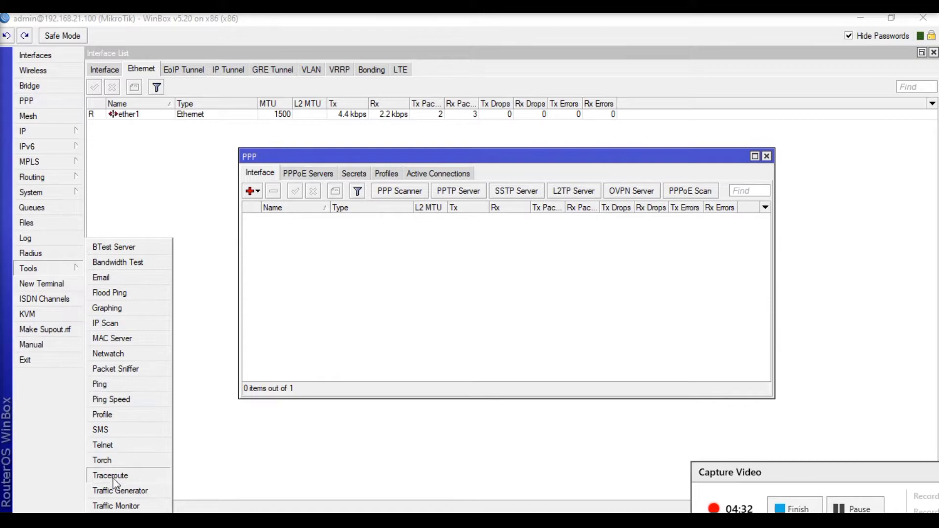
pyautogui.click(51, 429)
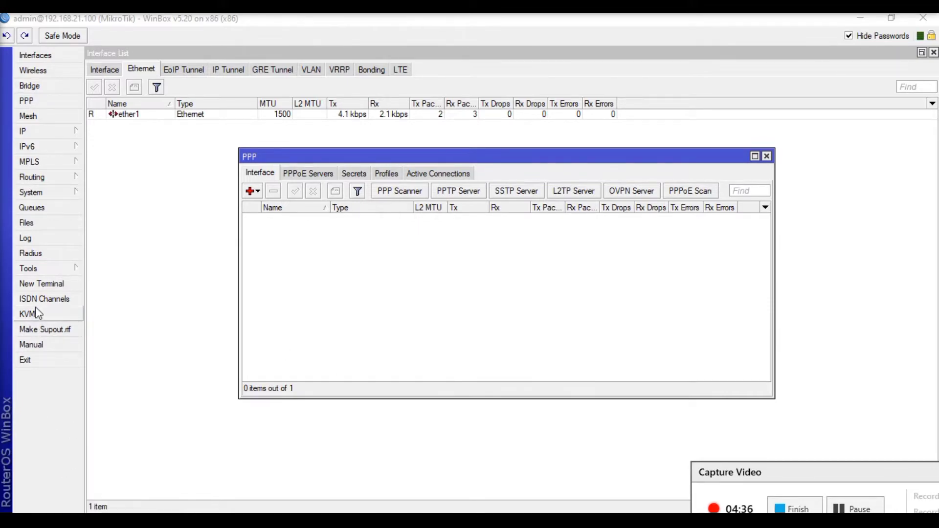
pyautogui.click(57, 267)
pyautogui.moveTo(51, 196)
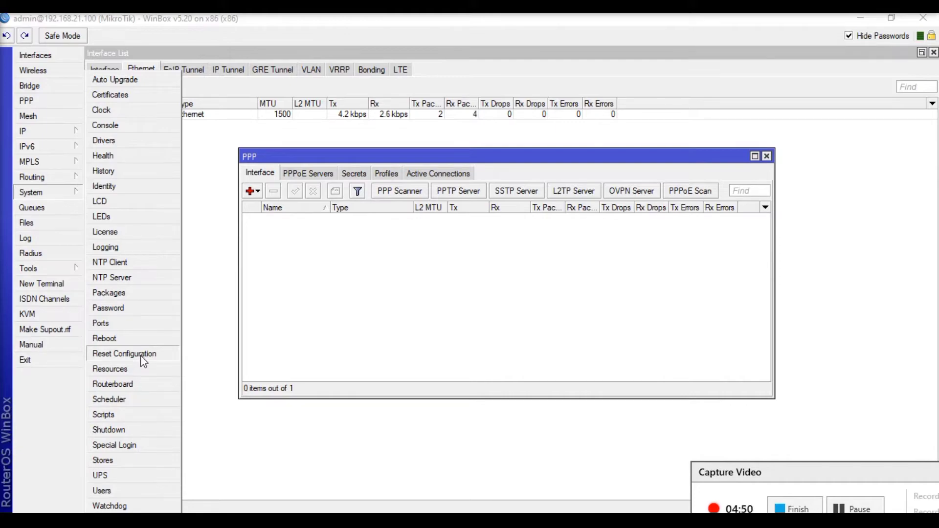
pyautogui.click(34, 403)
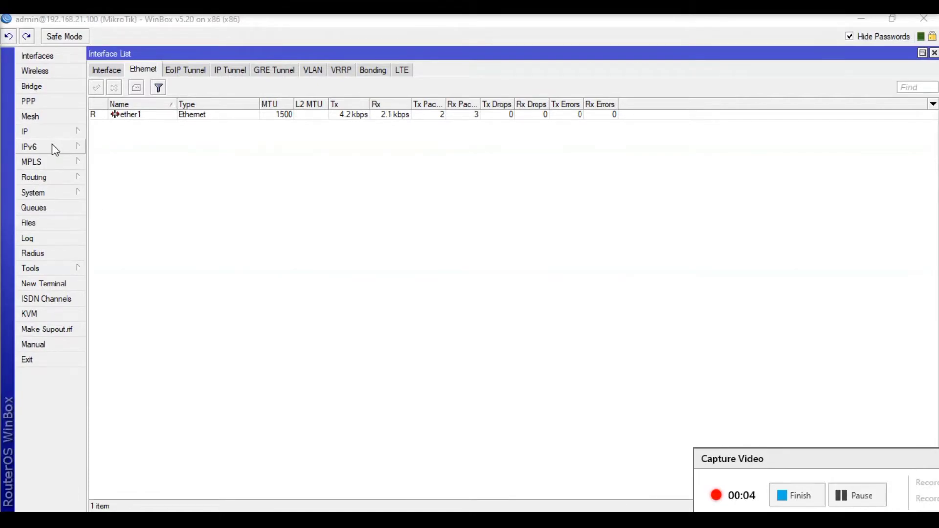
# - Inspect the IP addresses assigned to ether1 in a widened address list
pyautogui.click(53, 131)
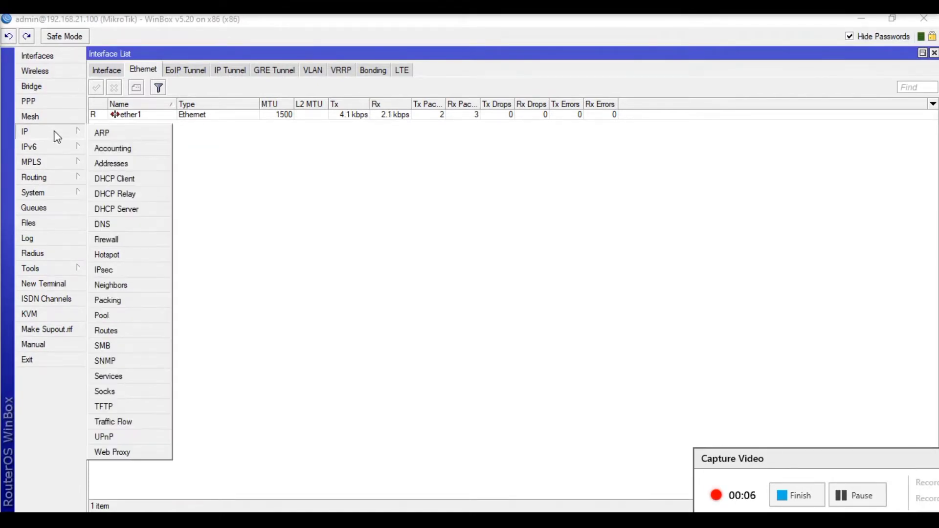
pyautogui.click(154, 165)
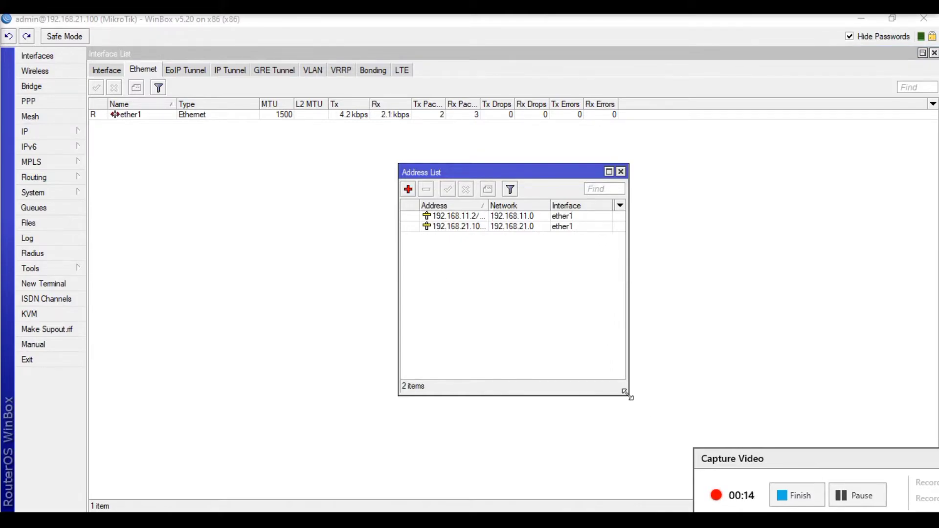
pyautogui.moveTo(627, 394); pyautogui.dragTo(757, 401)
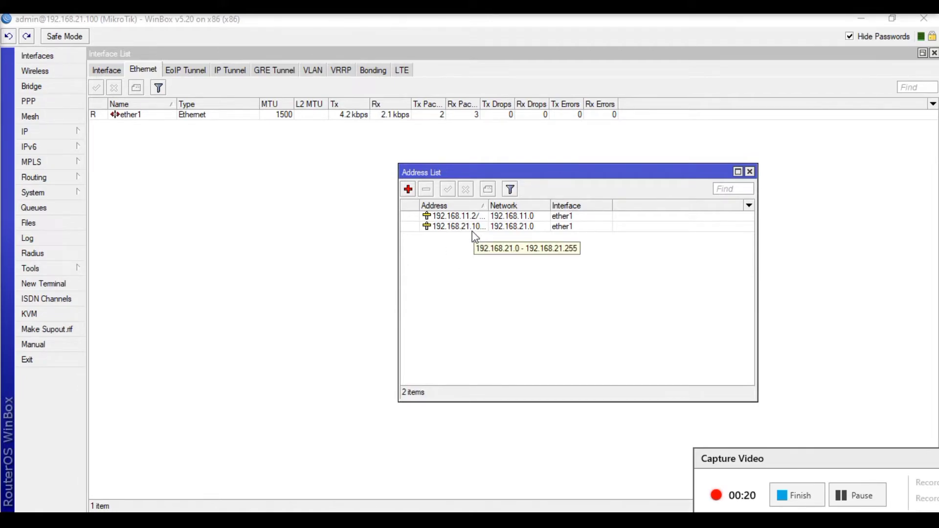
pyautogui.click(457, 218)
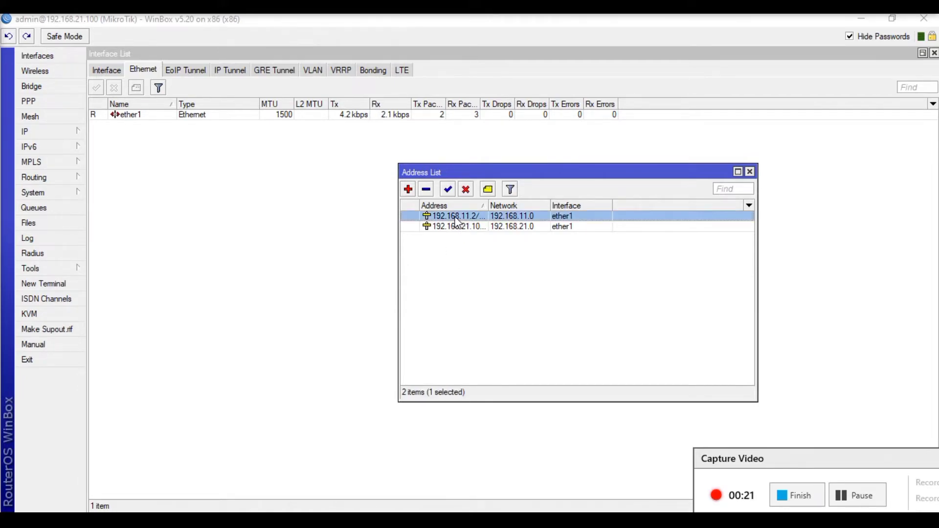
pyautogui.click(542, 273)
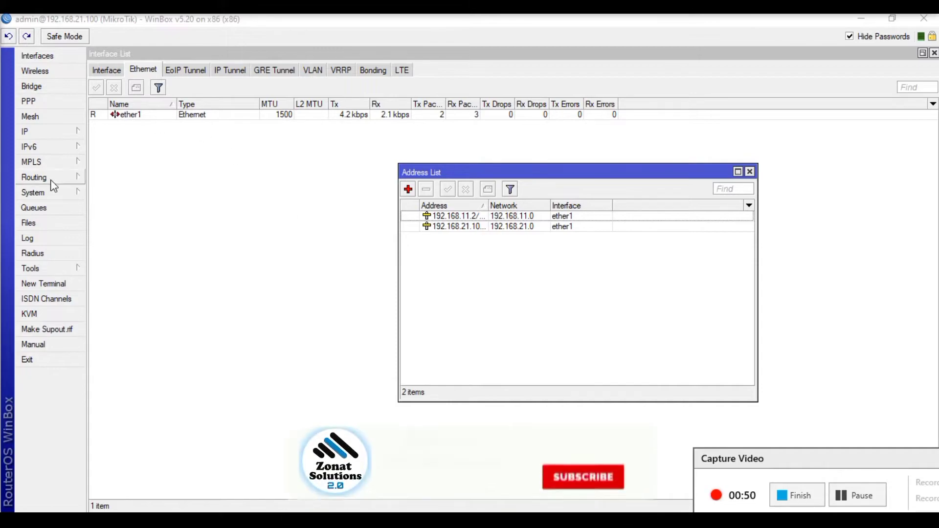
# - Add a DHCP client on ether1 with its default options and check the lease status it receives
pyautogui.click(38, 132)
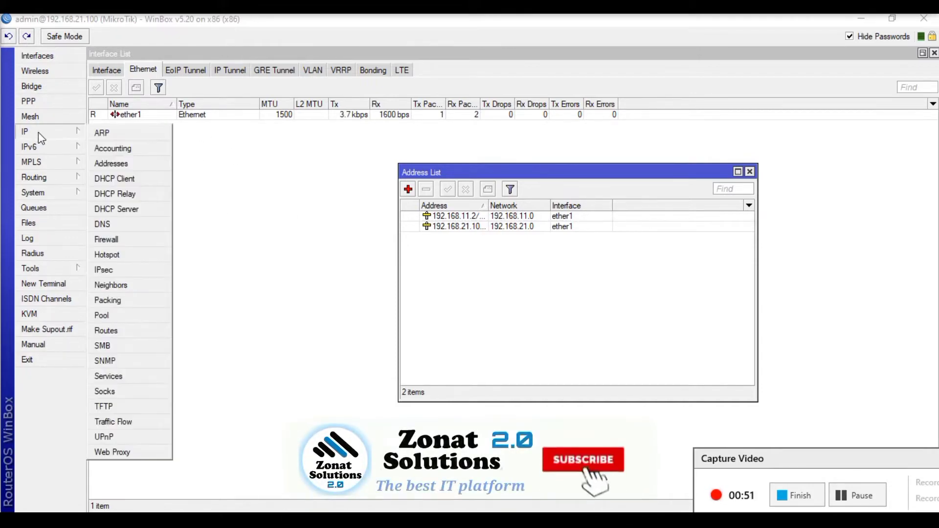
pyautogui.click(118, 179)
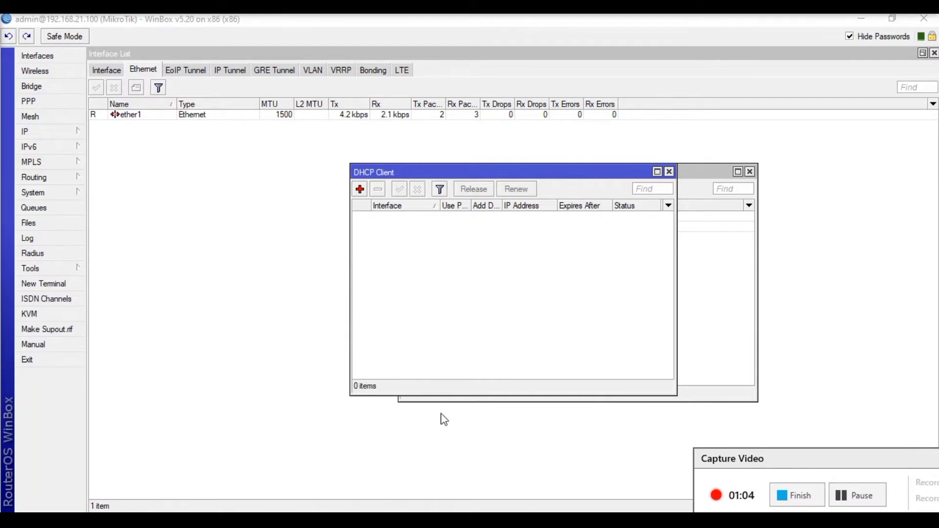
pyautogui.click(360, 189)
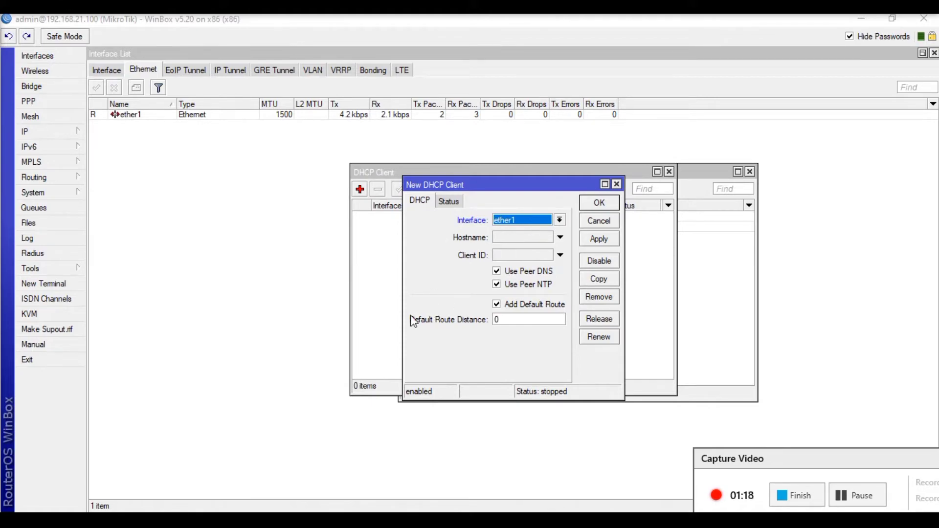
pyautogui.click(446, 202)
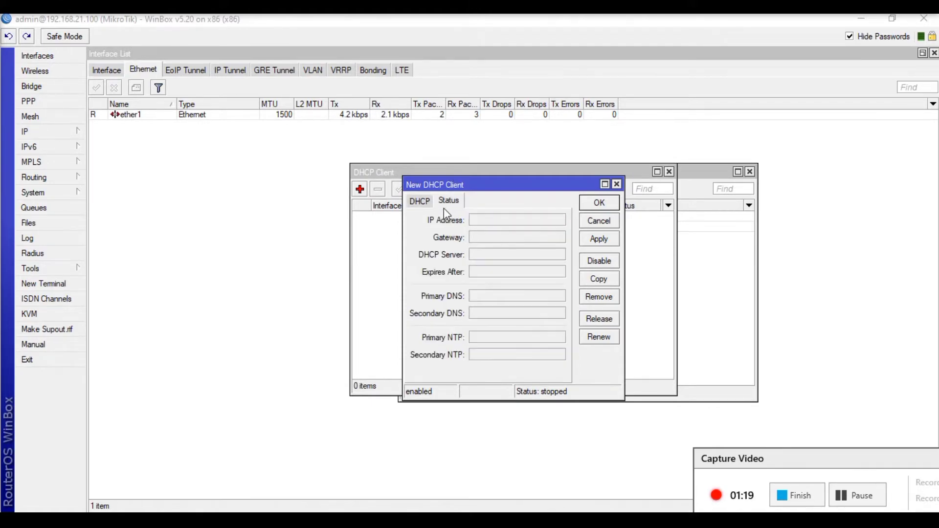
pyautogui.click(412, 202)
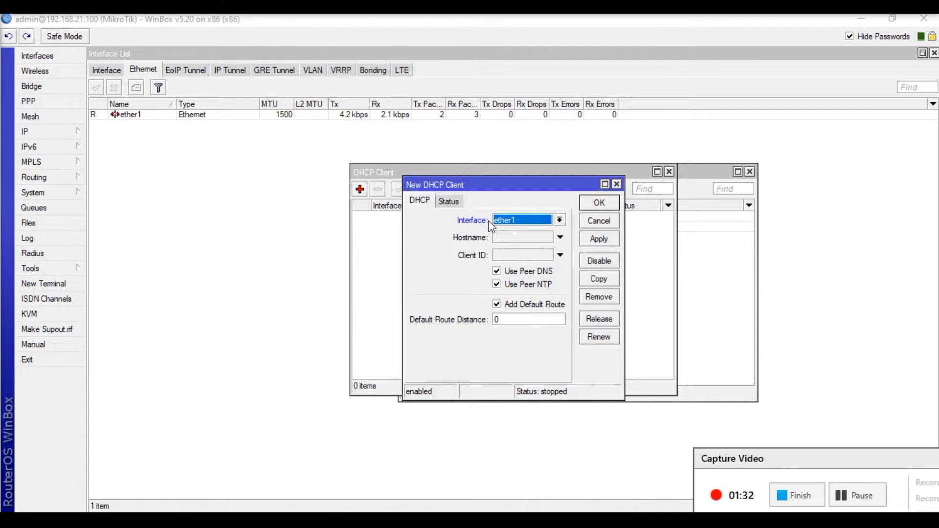
pyautogui.click(601, 241)
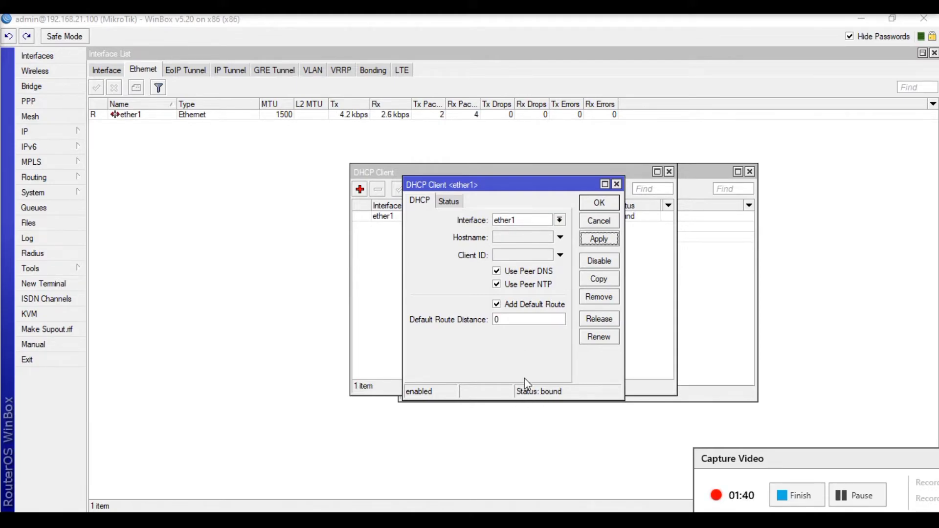
pyautogui.click(441, 204)
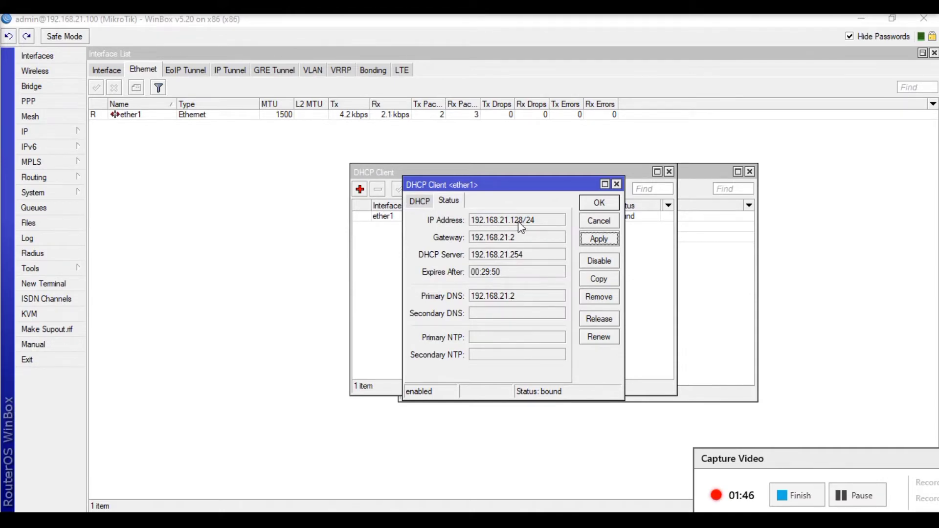
pyautogui.moveTo(522, 223)
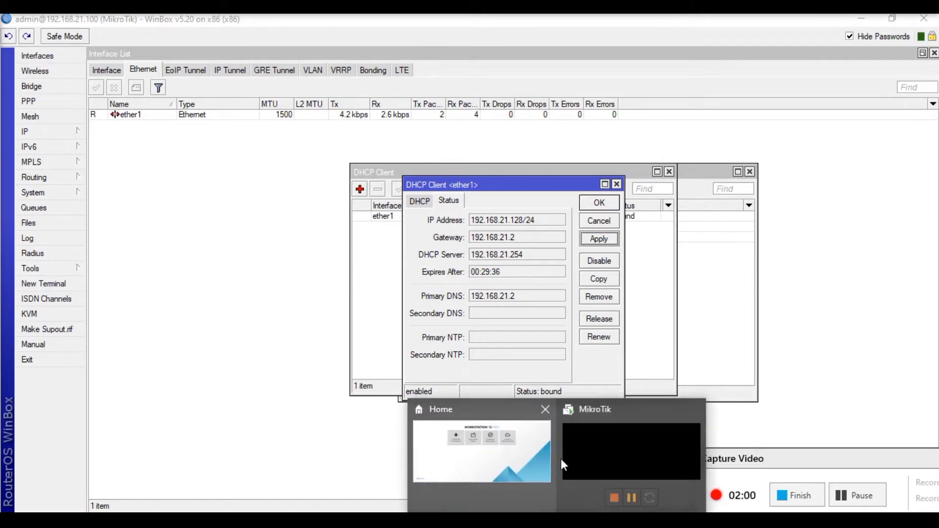
# - Switch to VMware Workstation and view the VMnet8 NAT network in the Virtual Network Editor
pyautogui.click(460, 444)
pyautogui.click(38, 39)
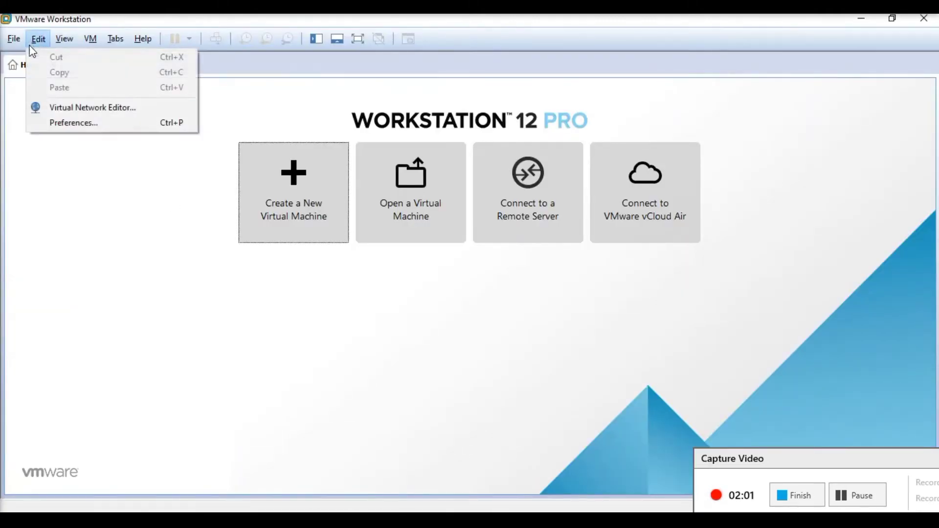
pyautogui.click(49, 108)
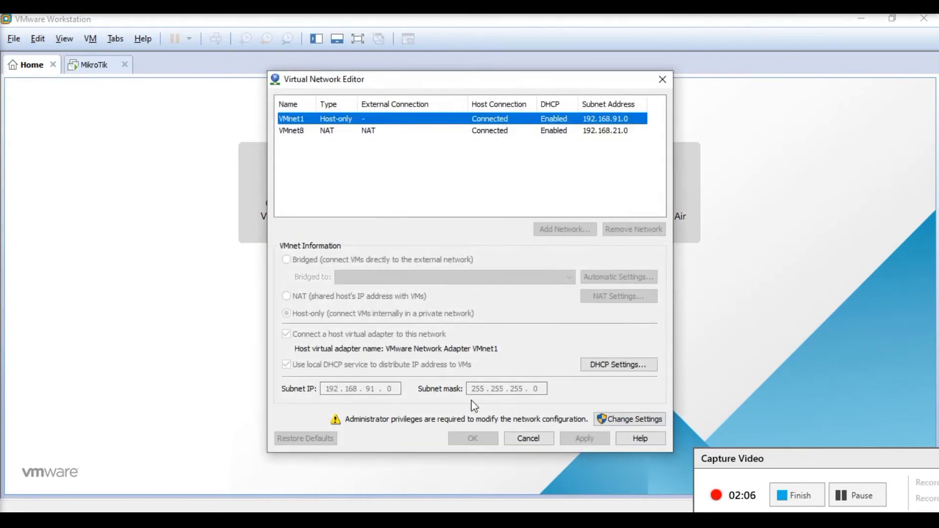
pyautogui.click(305, 131)
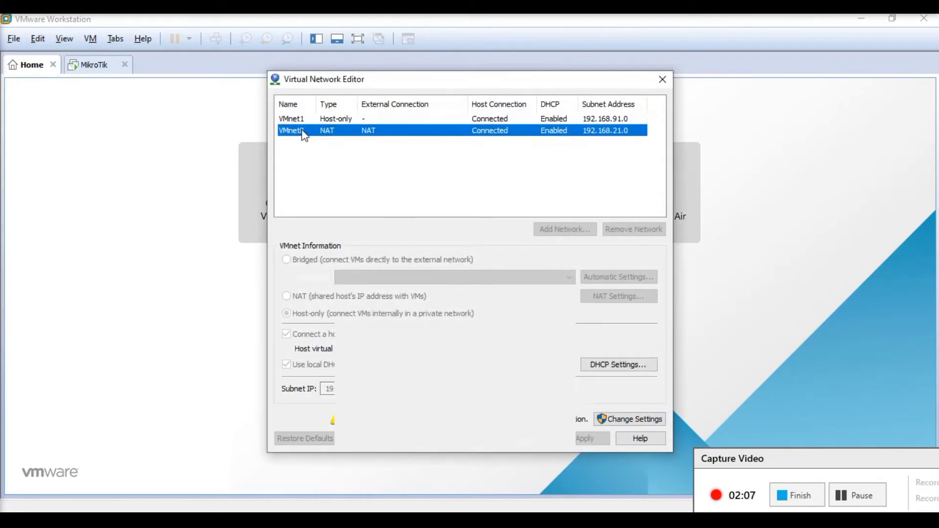
# - Check the DHCP settings of the VMnet8 network, then switch back to WinBox
pyautogui.click(605, 363)
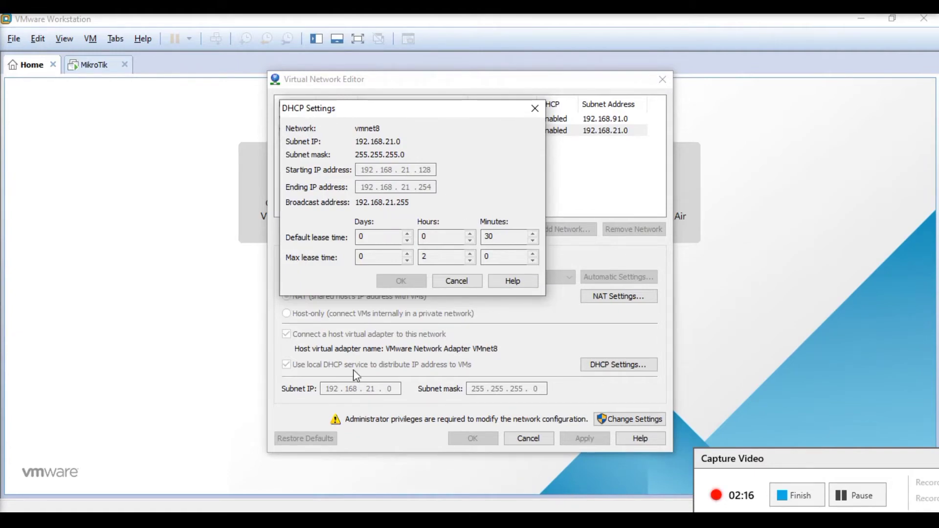
pyautogui.click(95, 67)
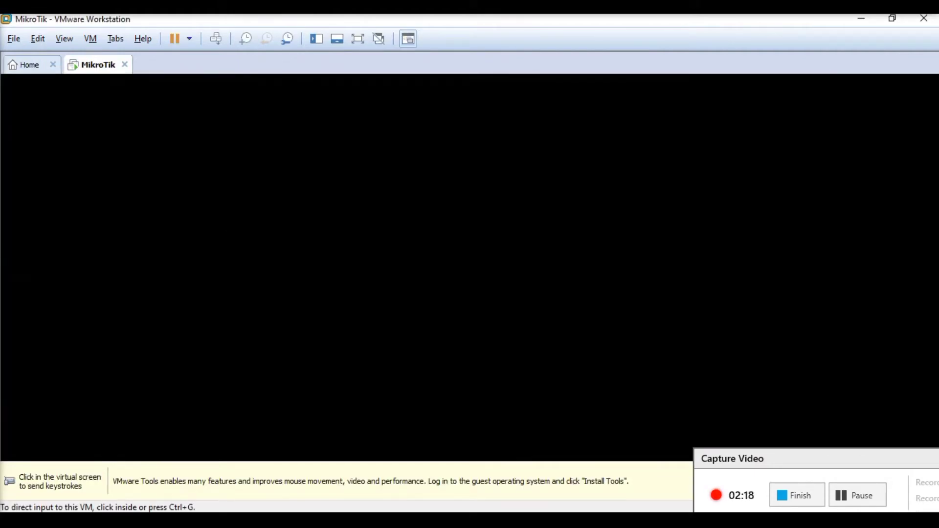
pyautogui.hotkey('alt', 'Tab')
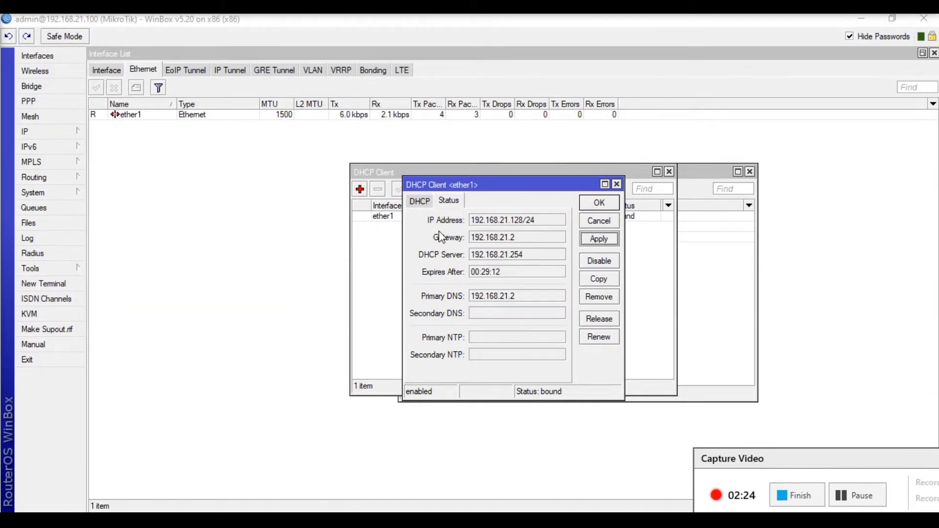
# - Review the ether1 DHCP client's configuration options and close the DHCP client and address list windows
pyautogui.click(422, 201)
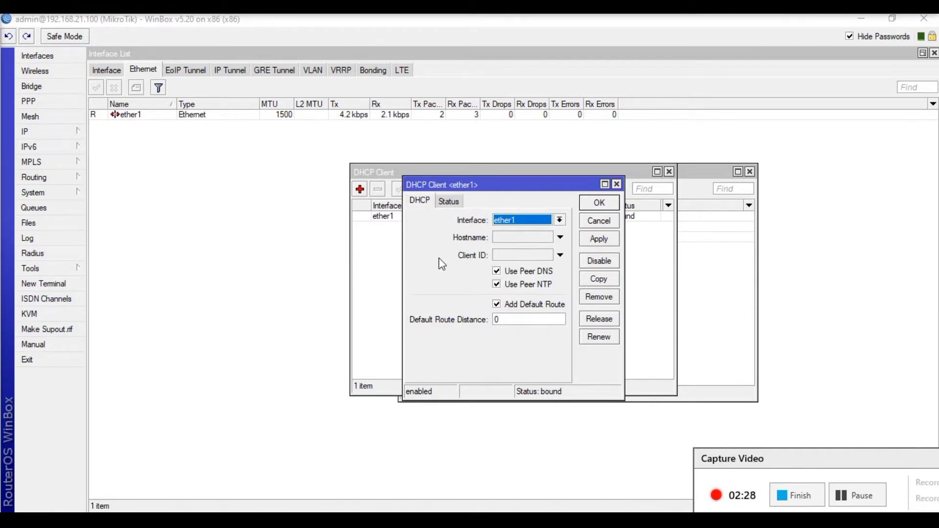
pyautogui.click(616, 184)
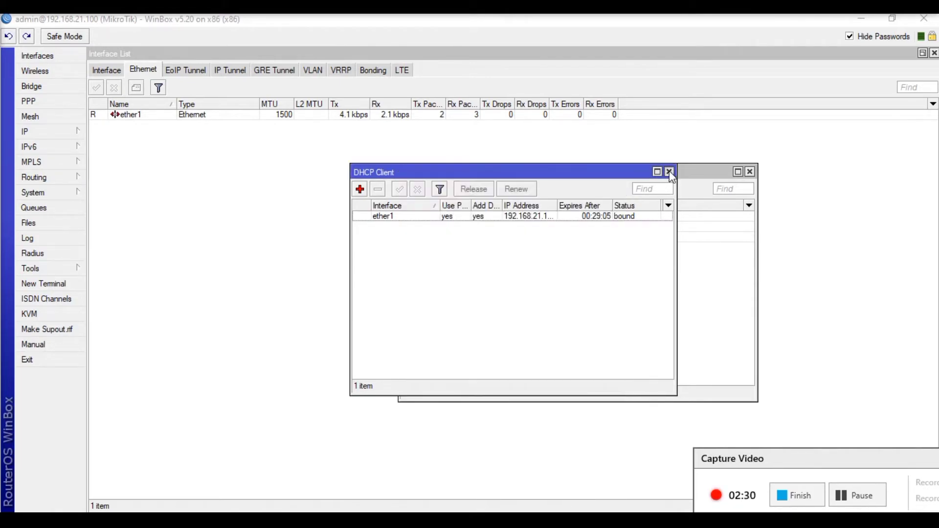
pyautogui.click(669, 173)
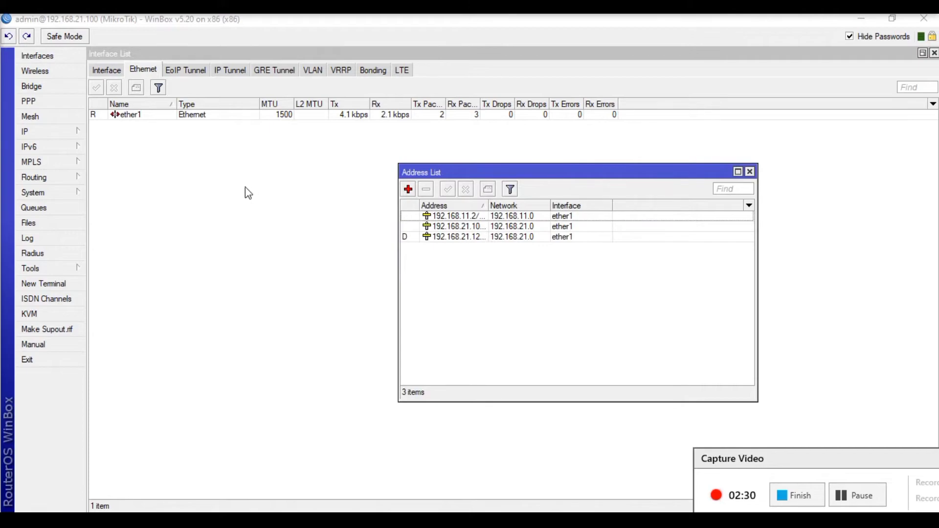
pyautogui.click(750, 172)
# - Open the router's DHCP server list and examine the name, interface and address pool settings for a new server
pyautogui.click(65, 135)
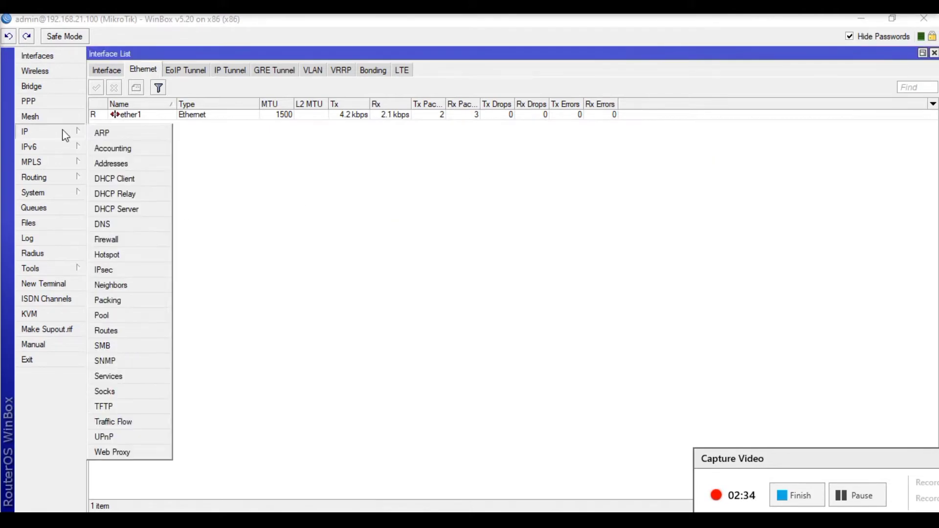
pyautogui.click(136, 209)
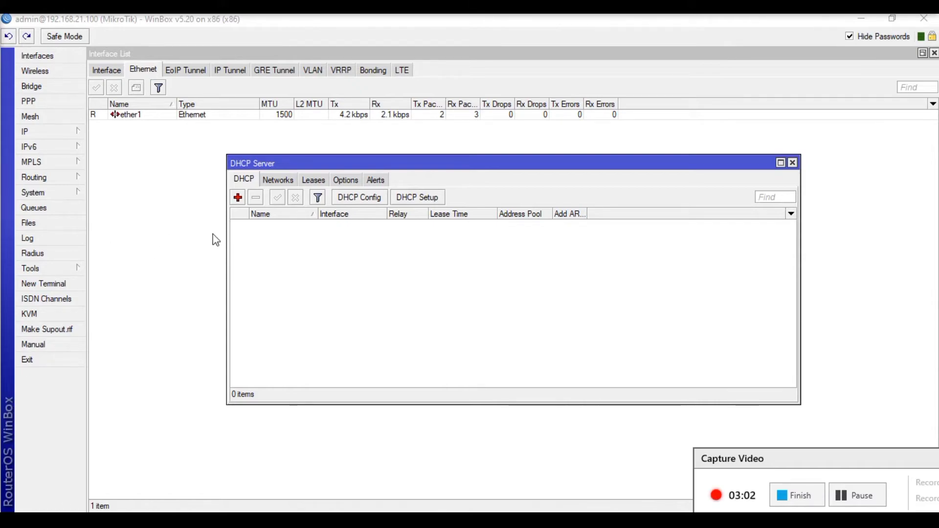
pyautogui.click(237, 198)
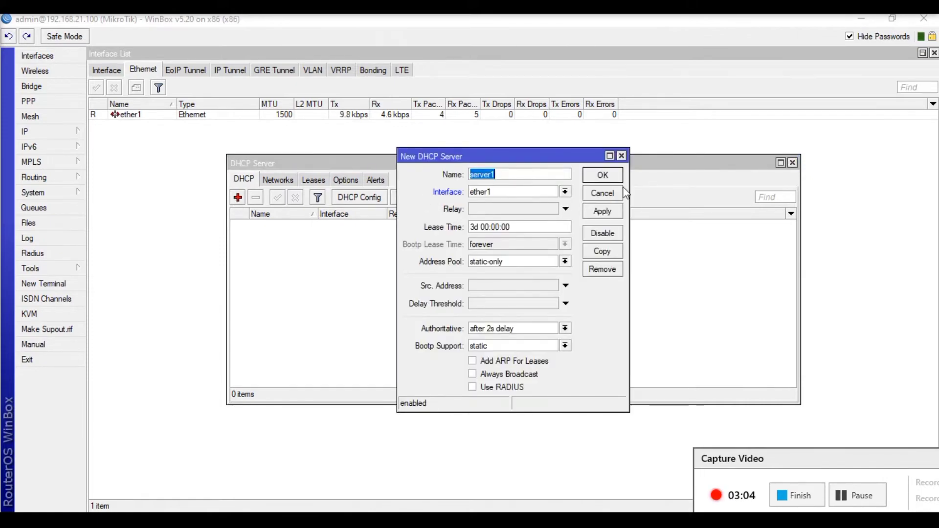
pyautogui.click(602, 193)
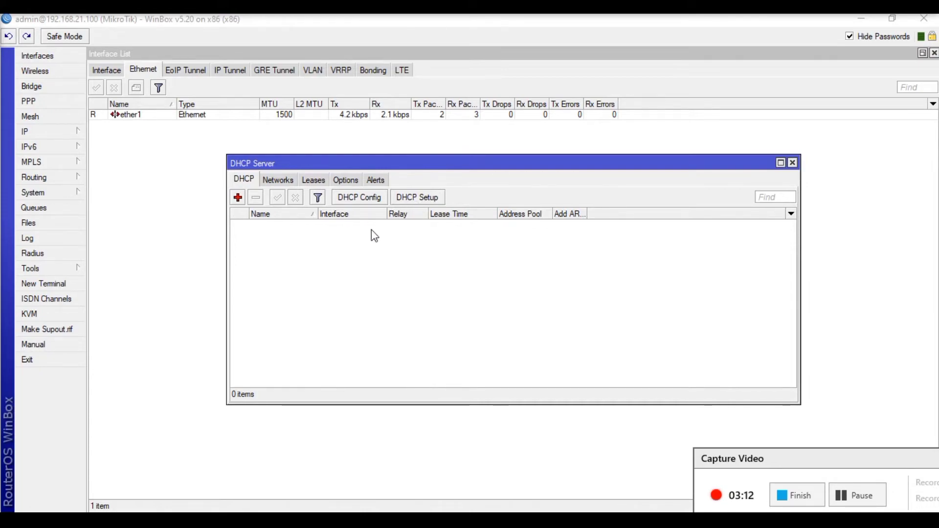
pyautogui.click(239, 198)
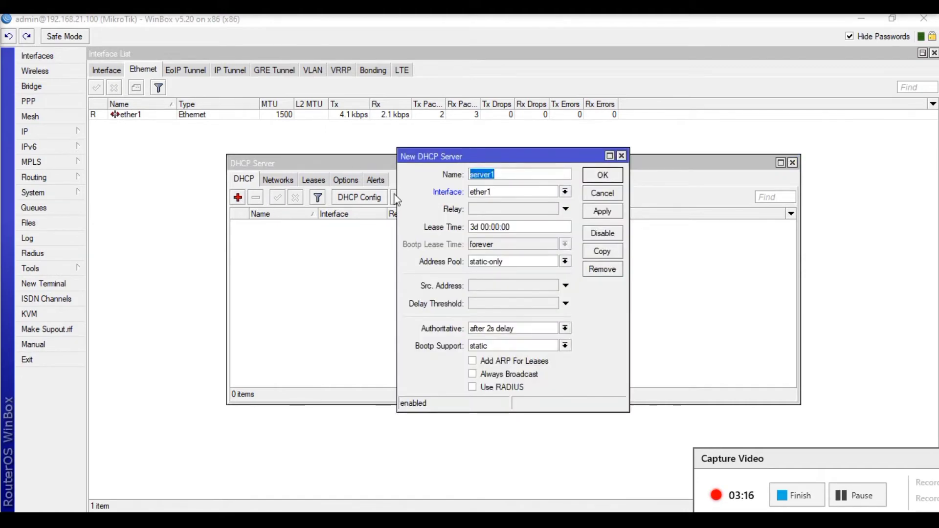
pyautogui.click(499, 174)
pyautogui.moveTo(507, 175); pyautogui.dragTo(446, 171)
pyautogui.click(532, 265)
pyautogui.click(531, 267)
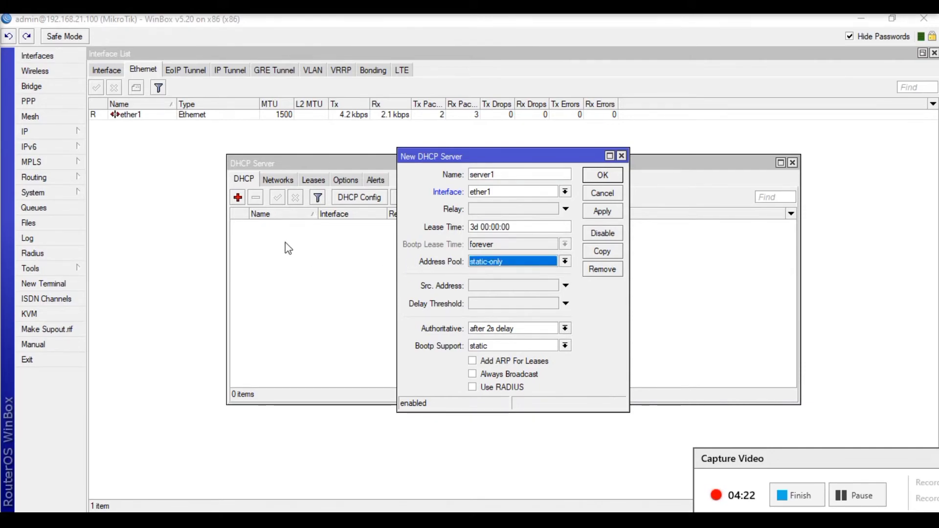
# - Create an IP pool named pool1 with the address range 10.0.0.1-10.0.0.10 and close the pool list
pyautogui.click(55, 135)
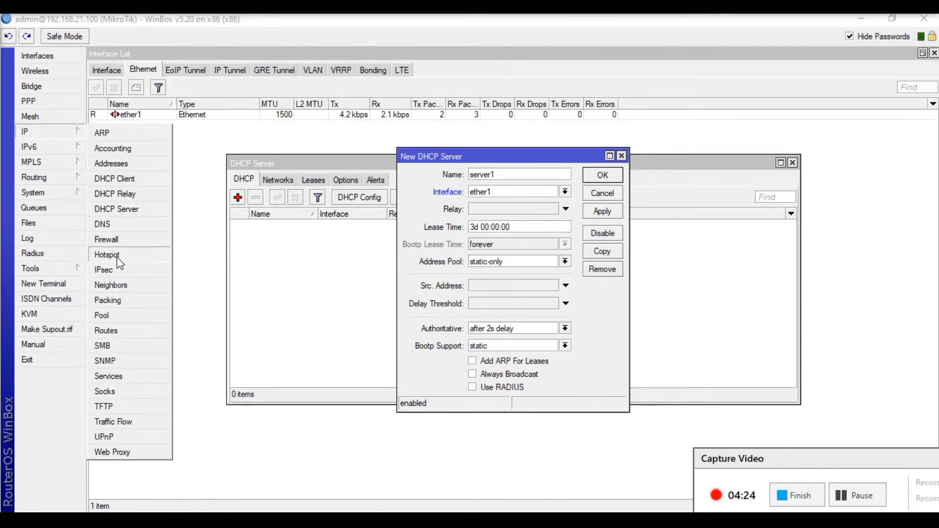
pyautogui.click(118, 316)
pyautogui.click(367, 197)
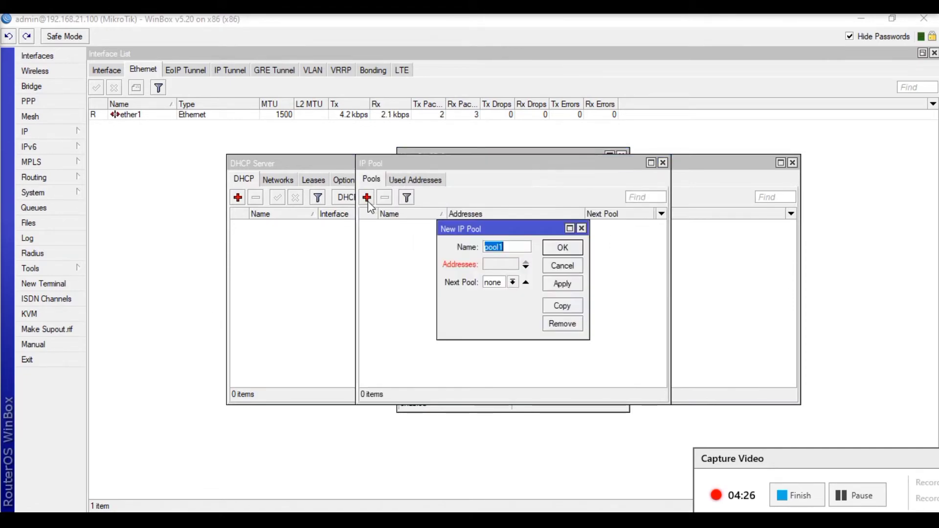
pyautogui.click(498, 264)
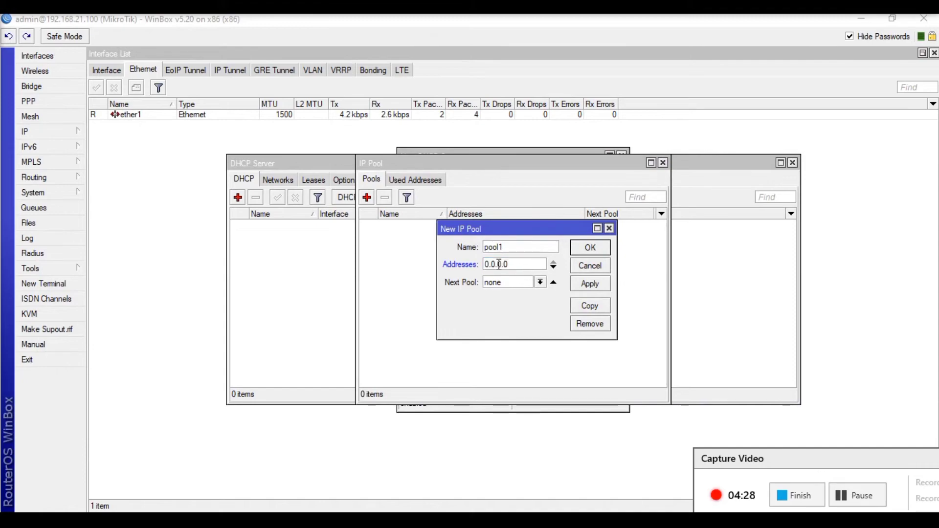
pyautogui.click(507, 278)
pyautogui.click(507, 278)
pyautogui.click(509, 265)
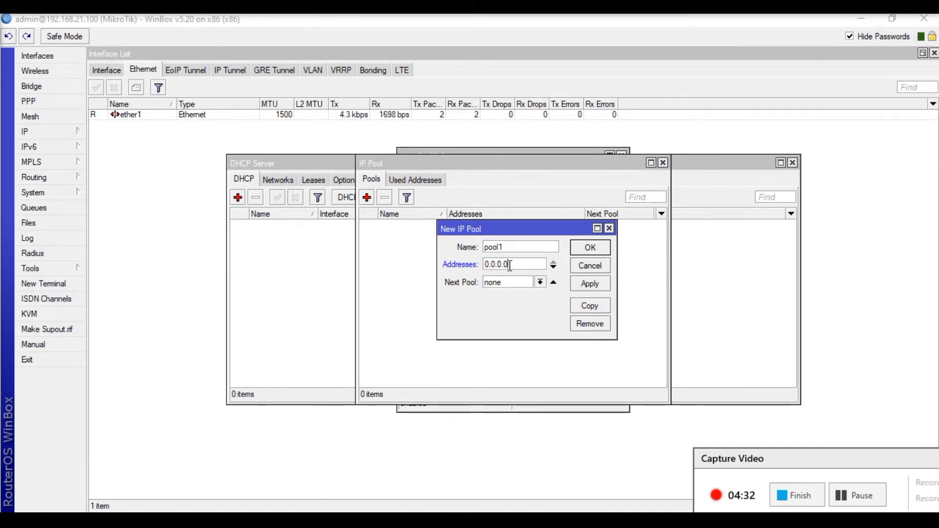
pyautogui.doubleClick(519, 265)
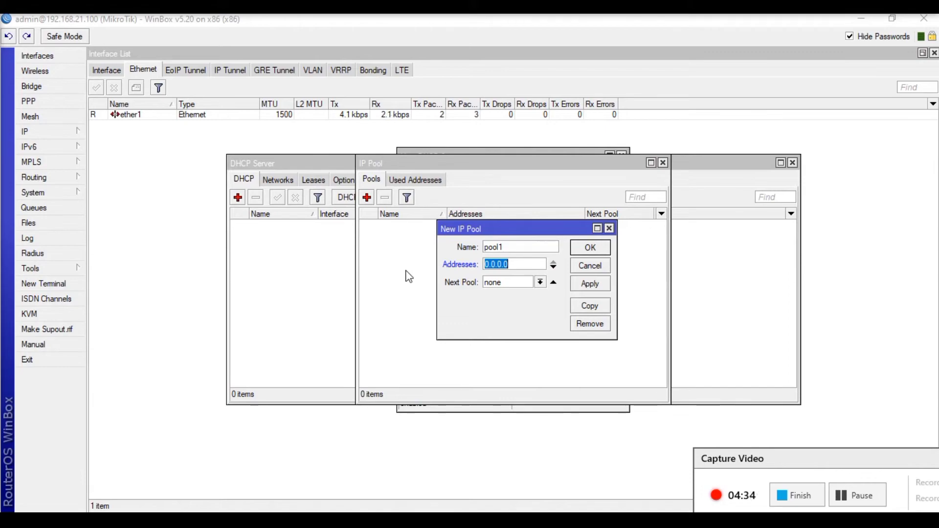
pyautogui.write('10.0.0.1-10.0.')
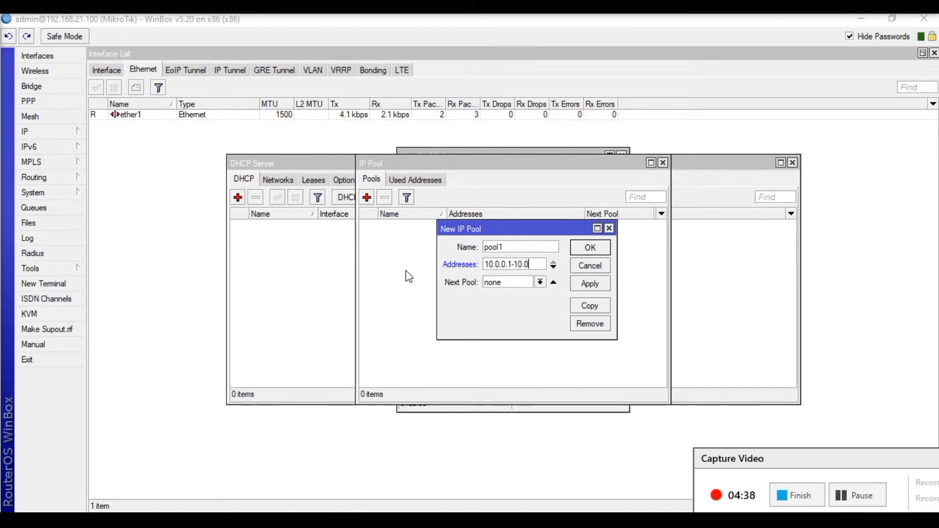
pyautogui.write('0.10')
pyautogui.click(591, 284)
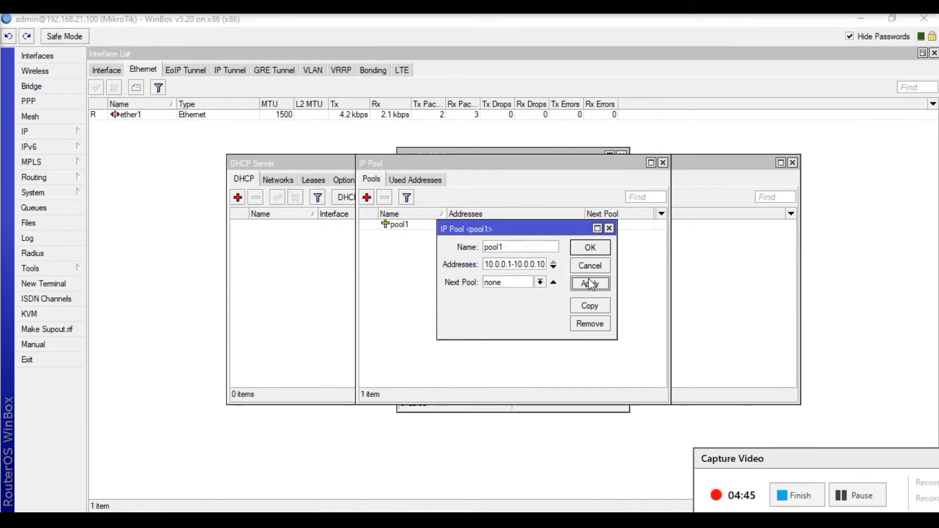
pyautogui.click(590, 248)
pyautogui.click(663, 163)
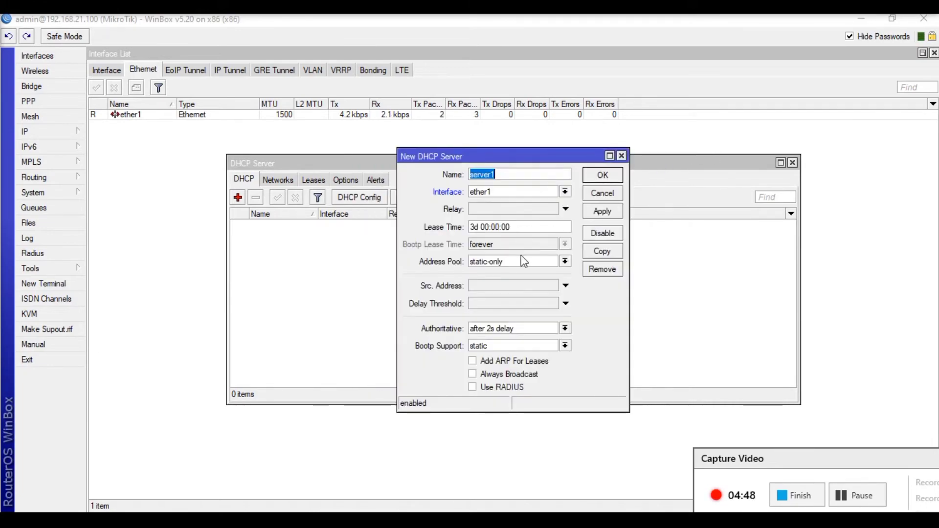
# - View the address pool choices for the new DHCP server and discard the server form
pyautogui.click(558, 262)
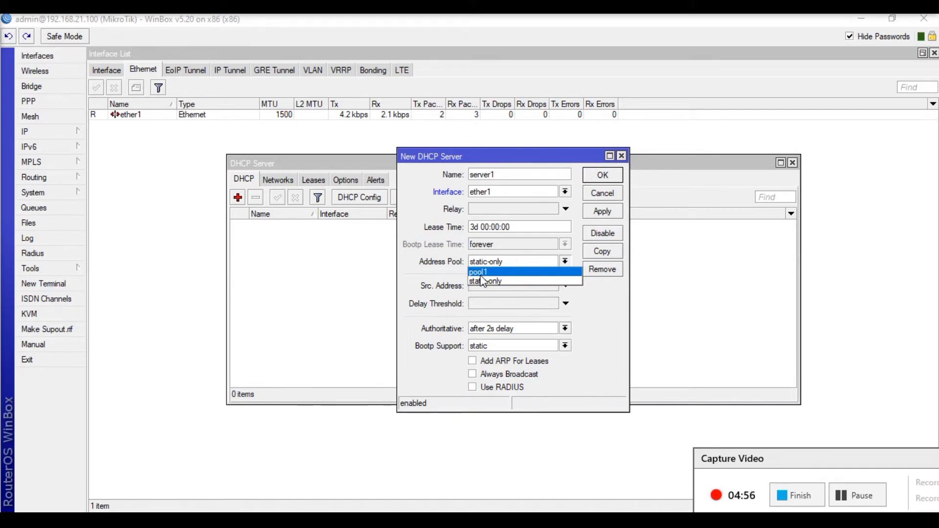
pyautogui.click(601, 198)
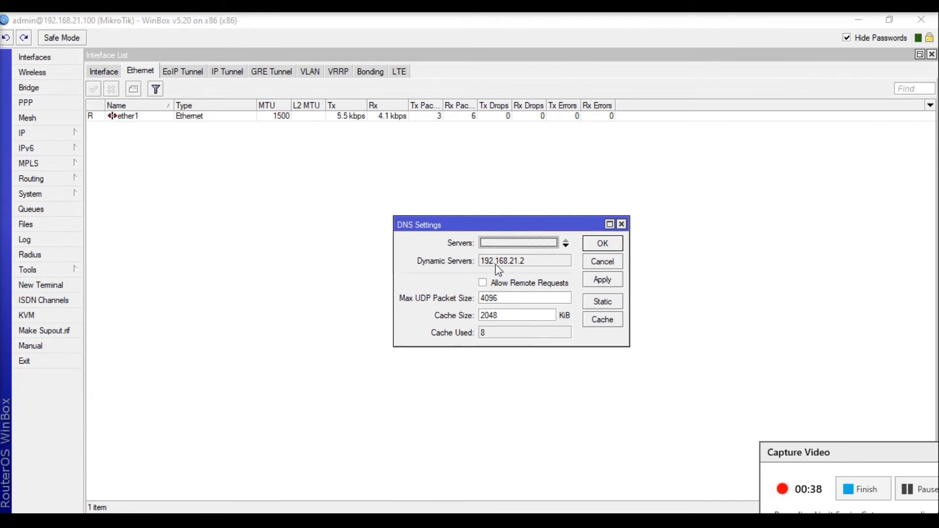
# - Set 8.8.8.8 as the router's DNS server and save the DNS settings
pyautogui.click(565, 244)
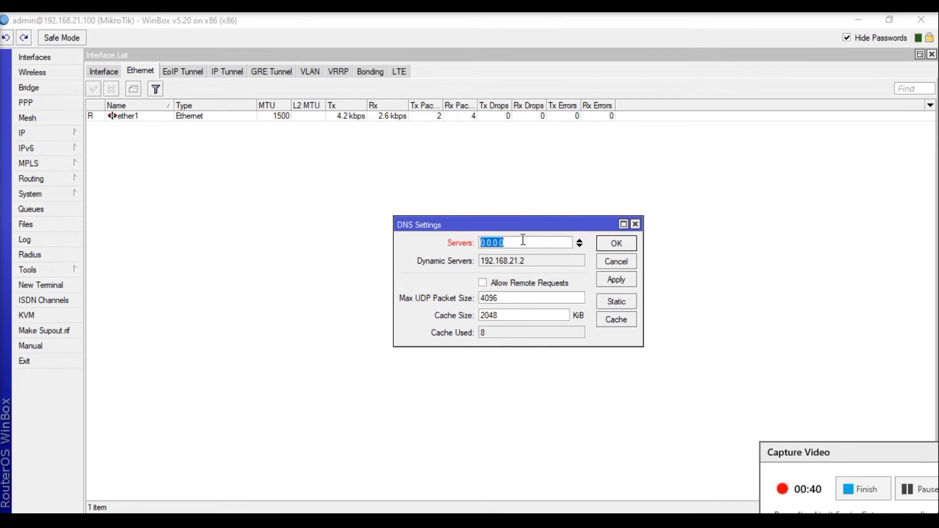
pyautogui.write('8.8.8.8')
pyautogui.click(603, 244)
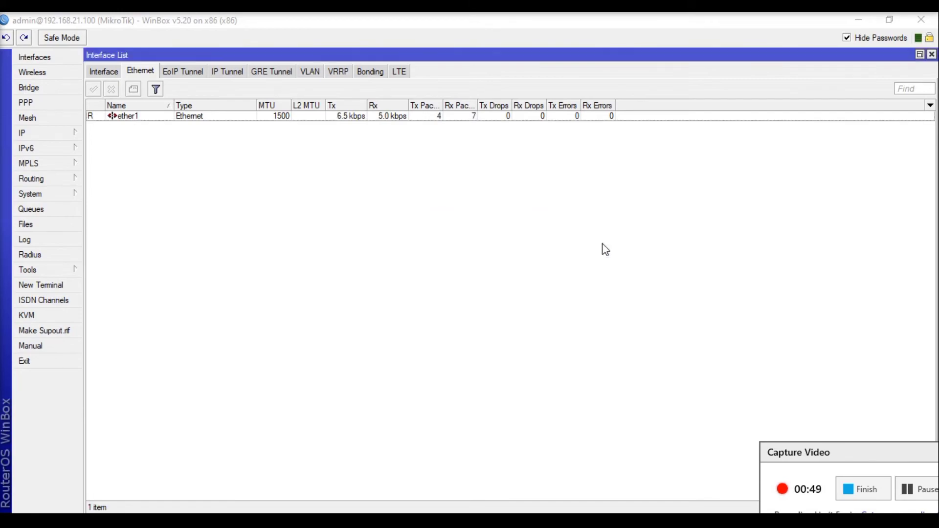
# - Open the route list and inspect the details of the 0.0.0.0/0 default route
pyautogui.click(29, 135)
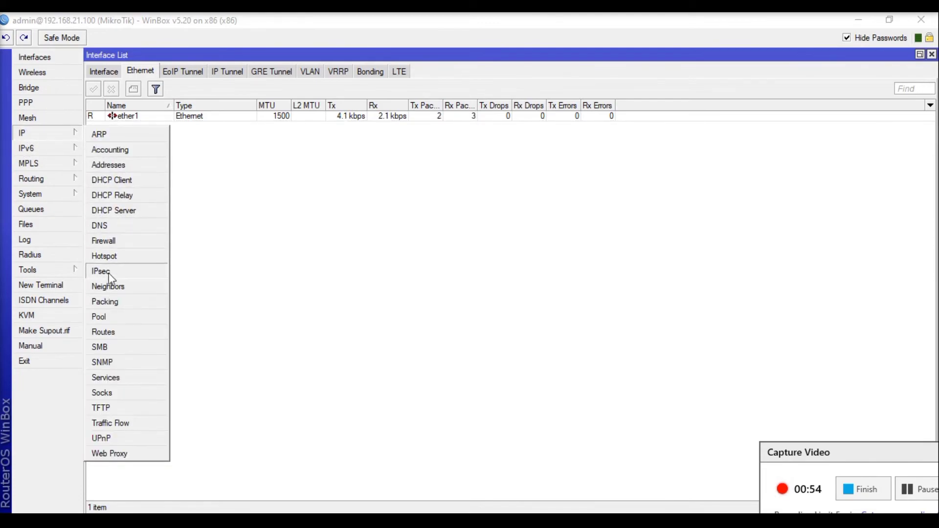
pyautogui.click(128, 332)
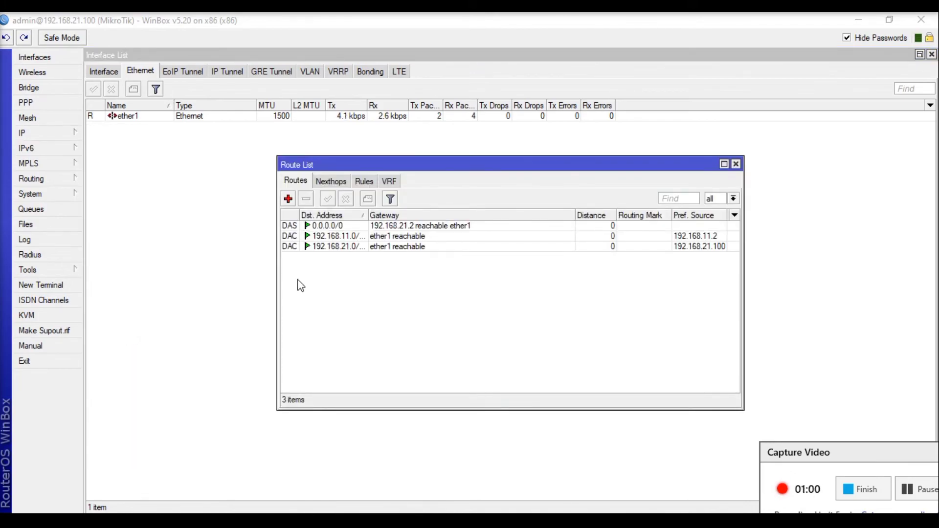
pyautogui.doubleClick(320, 226)
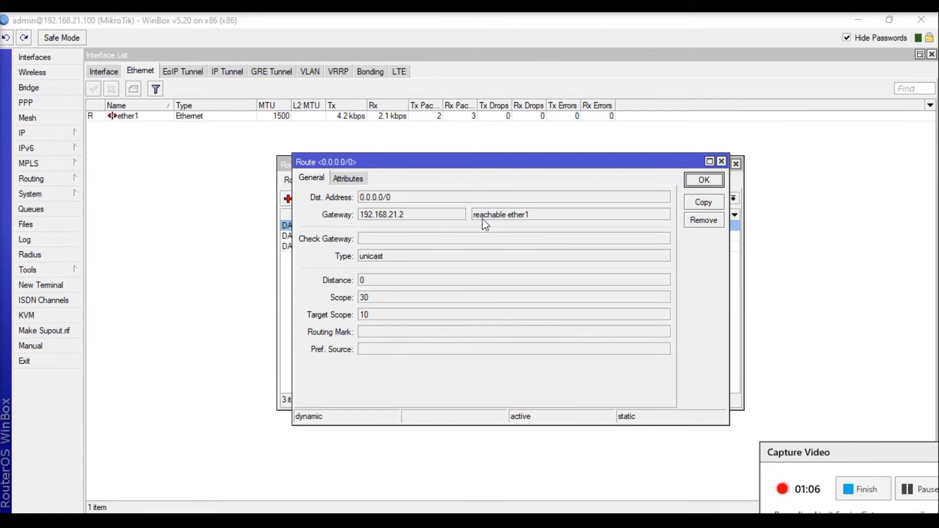
pyautogui.click(702, 181)
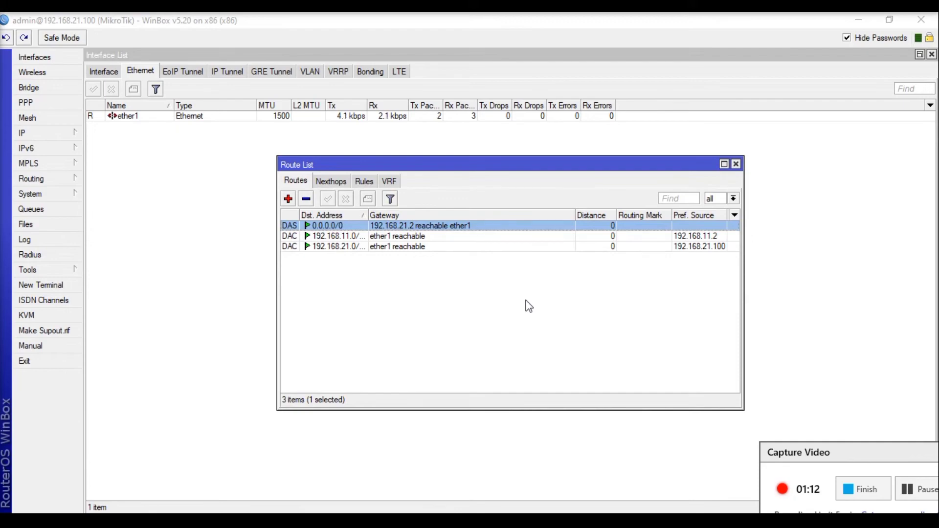
# - Examine the destination and gateway fields for a new route, discard the entry and close the route list
pyautogui.click(288, 198)
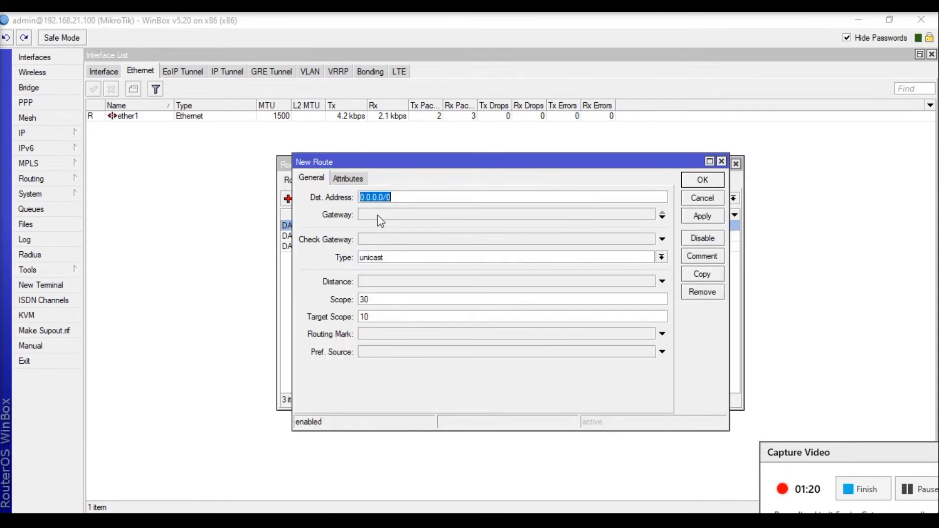
pyautogui.click(409, 217)
pyautogui.write('0.0.0.0')
pyautogui.moveTo(394, 217); pyautogui.dragTo(362, 219)
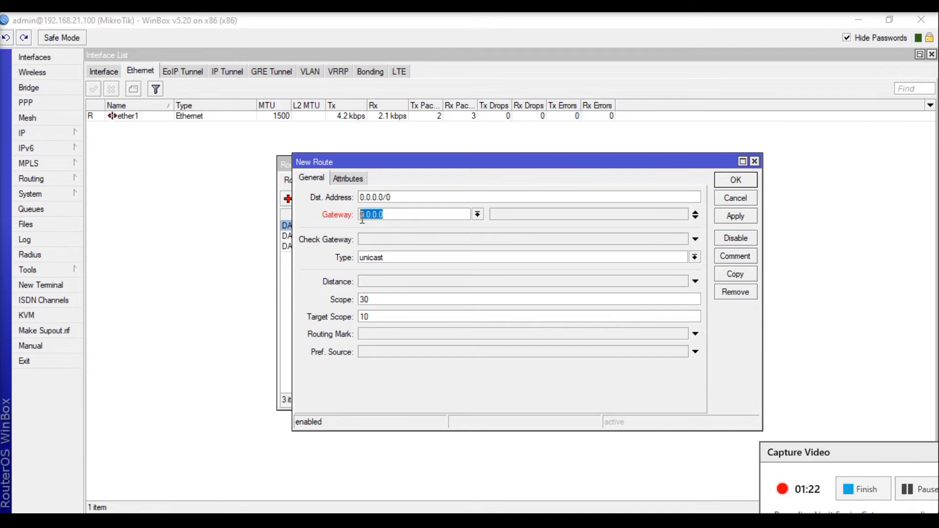
pyautogui.click(393, 216)
pyautogui.doubleClick(408, 215)
pyautogui.click(727, 196)
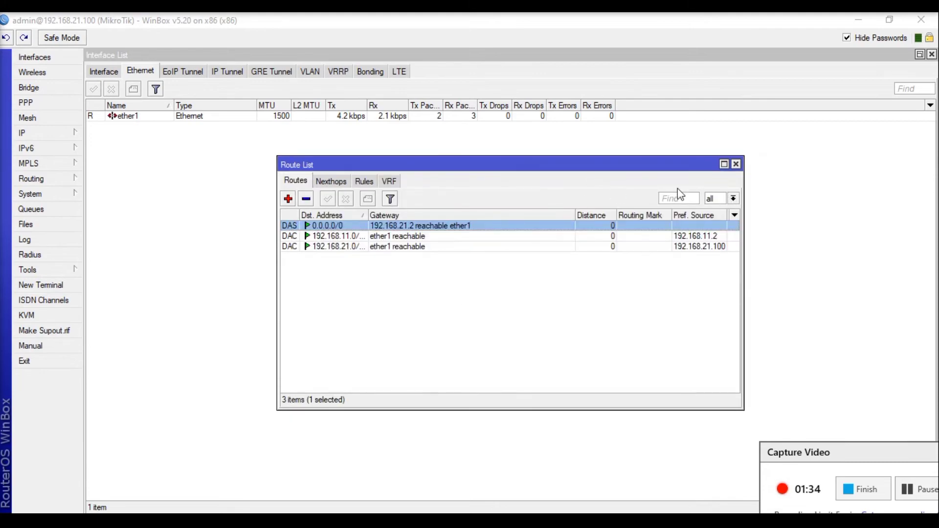
pyautogui.click(736, 164)
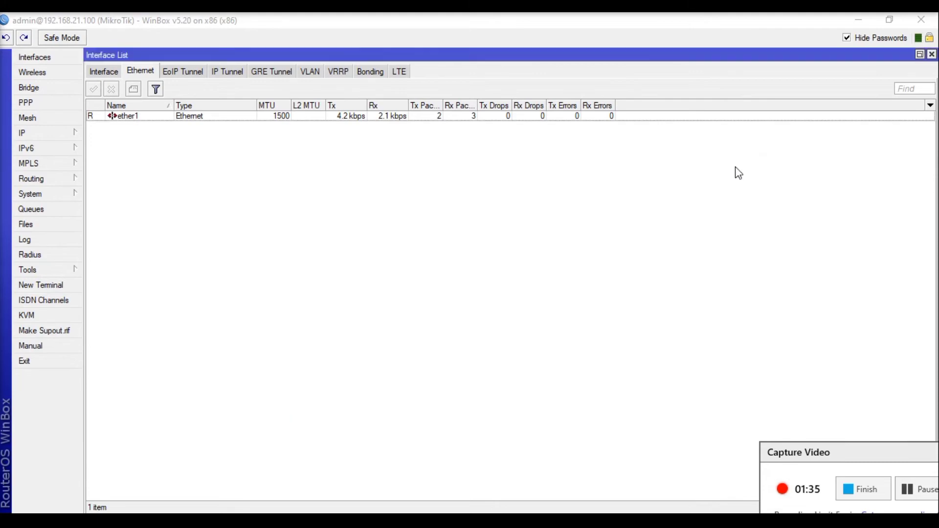
# - Open the system clock settings to view the router's time, date and time zone
pyautogui.click(74, 137)
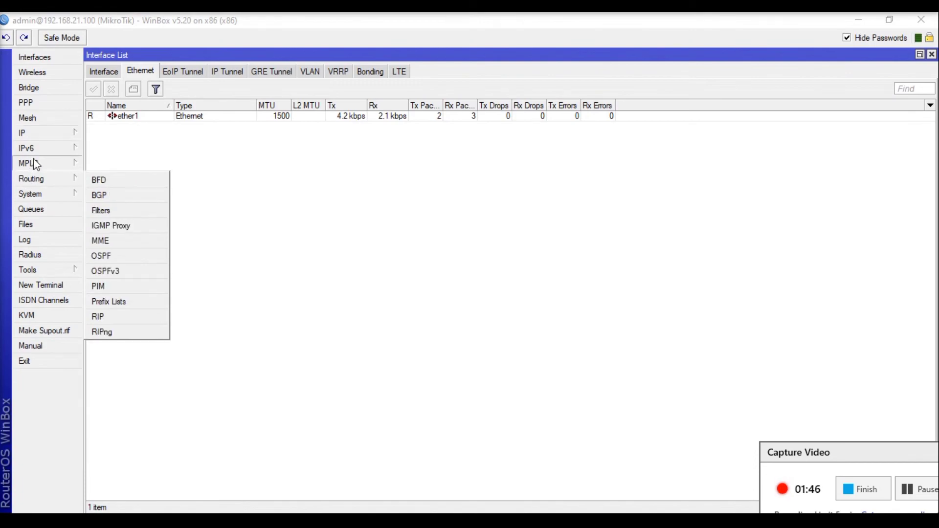
pyautogui.moveTo(51, 184)
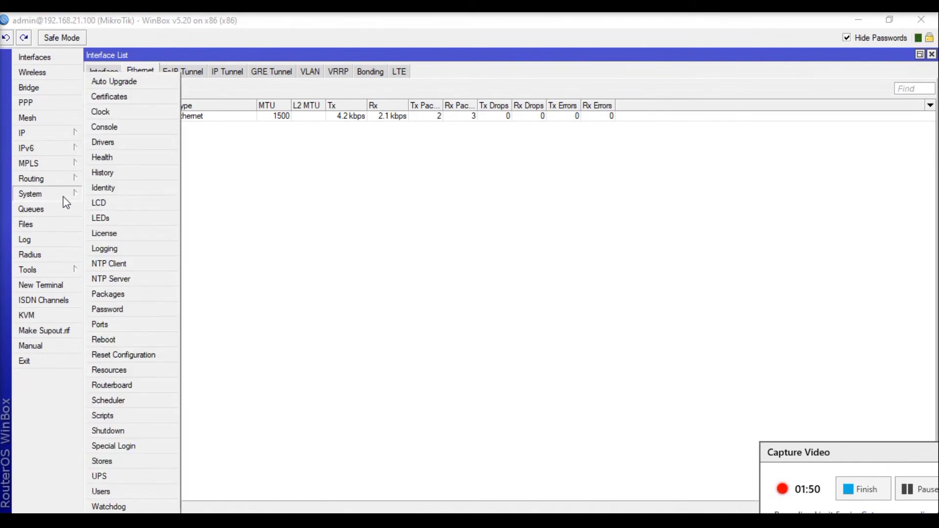
pyautogui.click(157, 112)
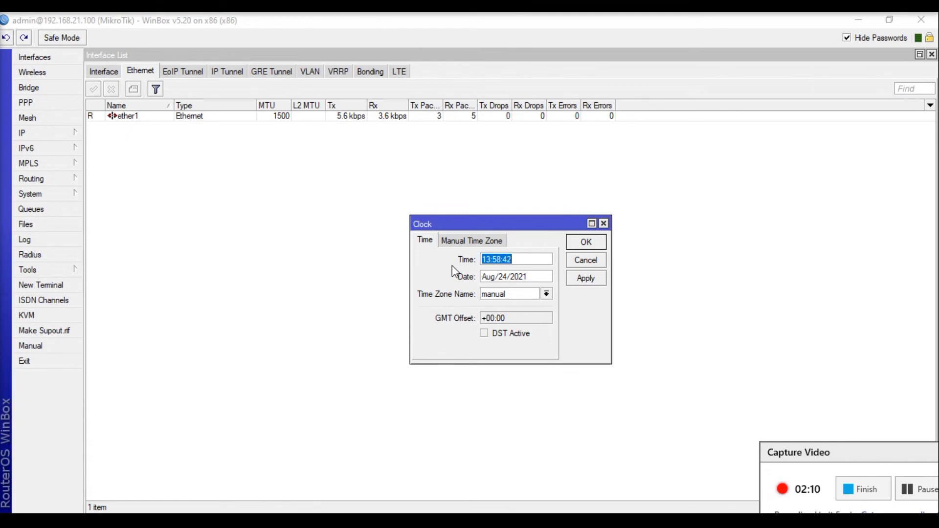
# - Close the clock settings, view the router's password change form and cancel it without entering a password
pyautogui.click(583, 261)
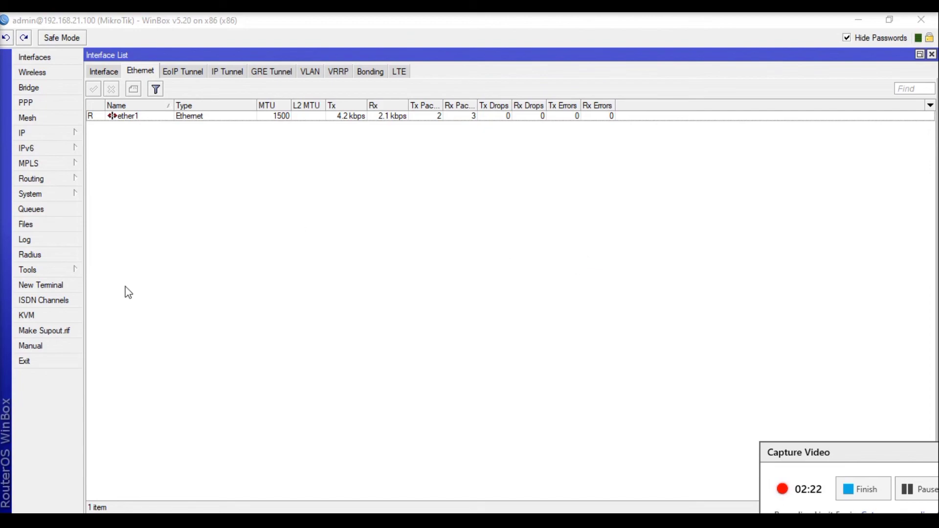
pyautogui.click(63, 196)
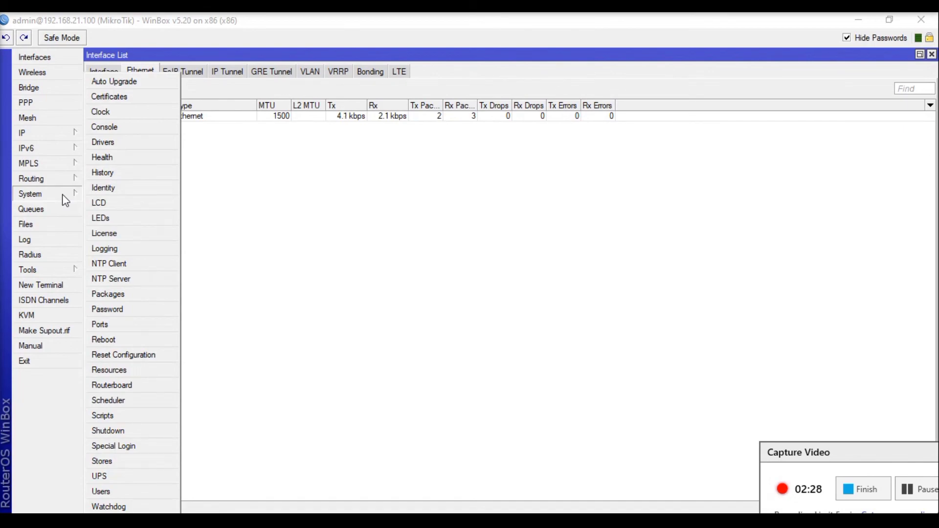
pyautogui.click(139, 310)
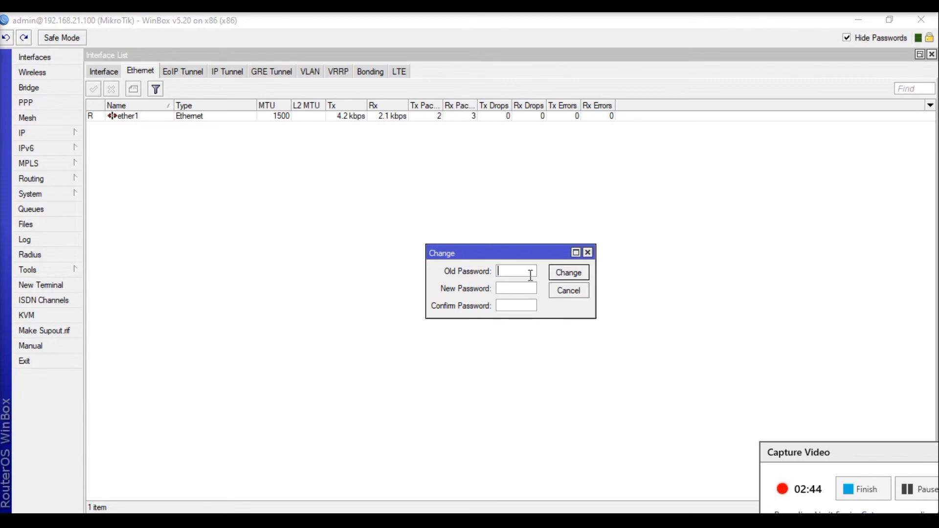
pyautogui.click(510, 287)
pyautogui.click(567, 290)
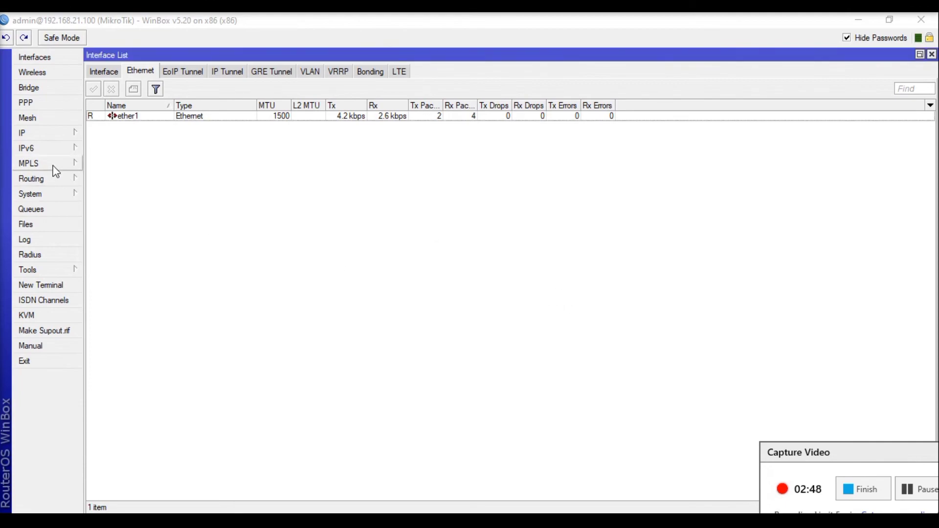
# - Open the router's user list, examine the group options for a new user, discard the entry and close the list
pyautogui.click(57, 198)
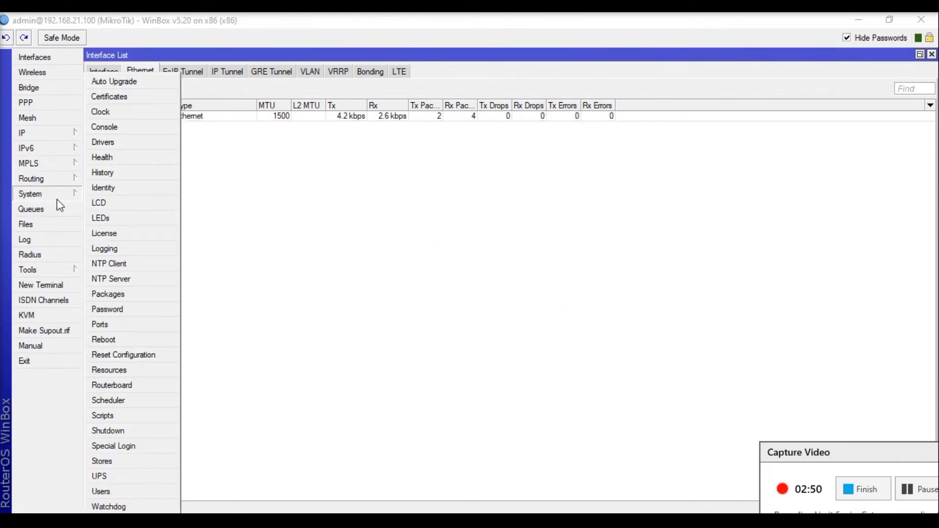
pyautogui.click(123, 491)
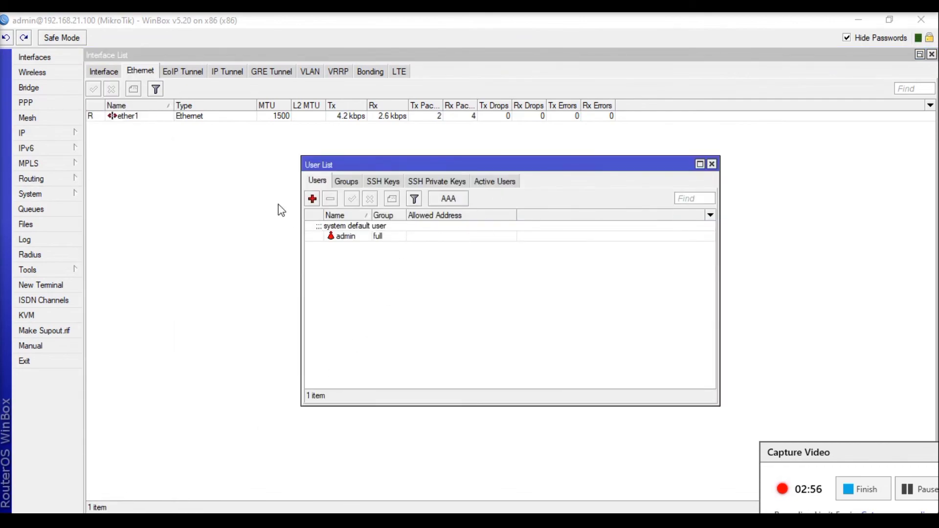
pyautogui.click(313, 199)
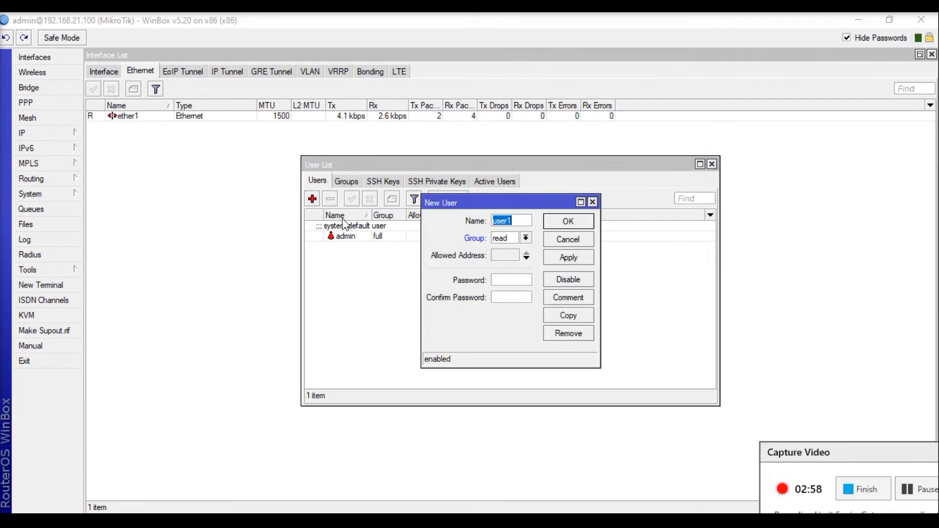
pyautogui.click(526, 238)
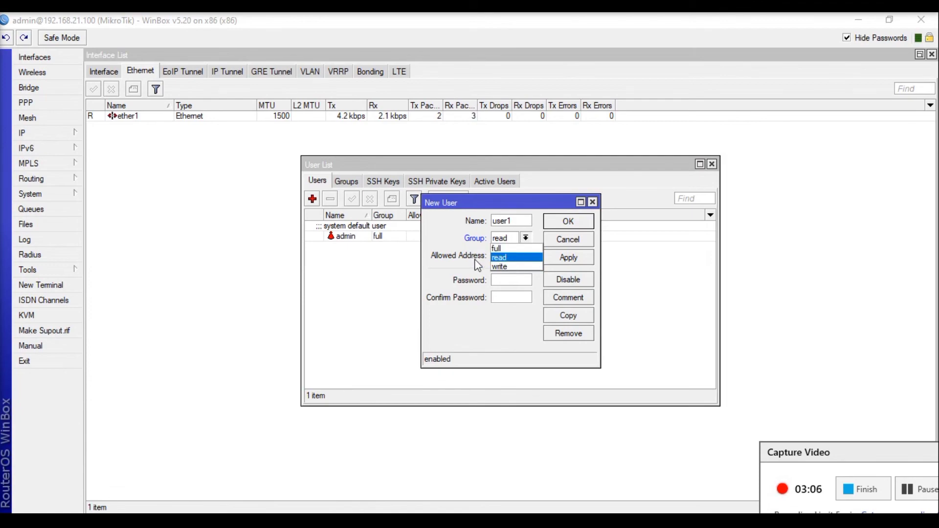
pyautogui.click(448, 254)
pyautogui.click(582, 241)
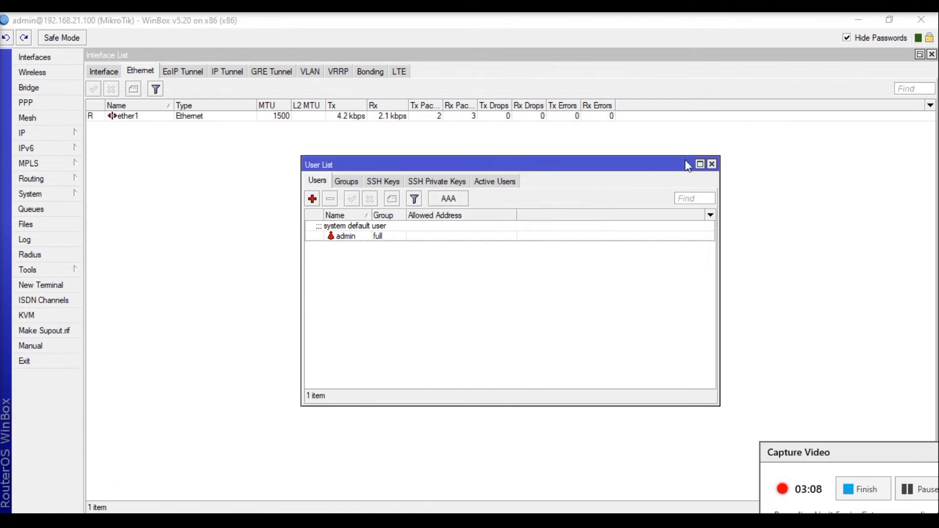
pyautogui.click(712, 165)
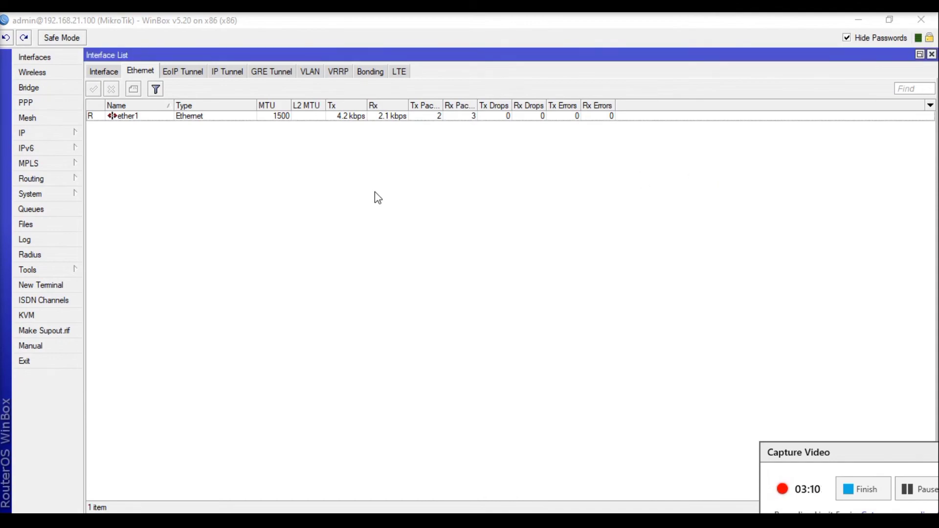